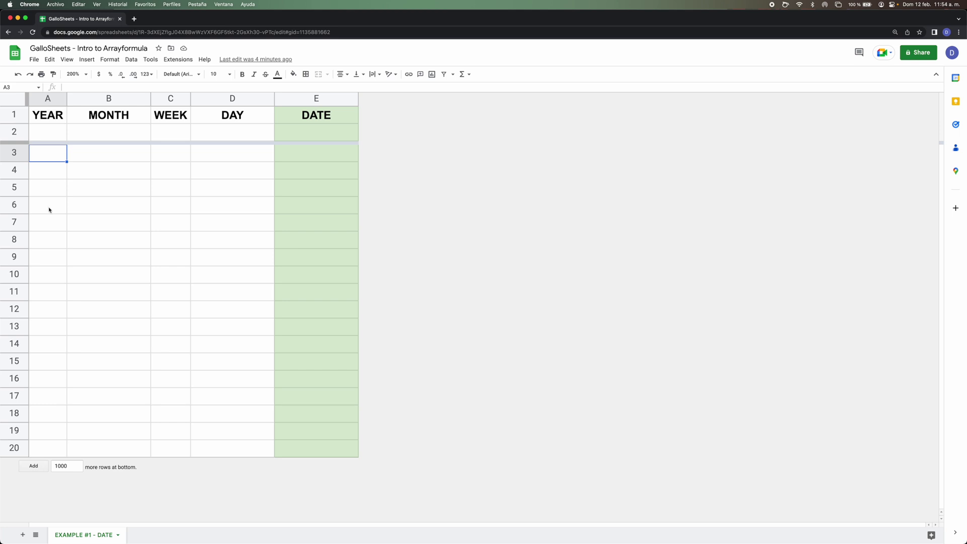
left_click(102, 101)
left_click(170, 98)
left_click(233, 98)
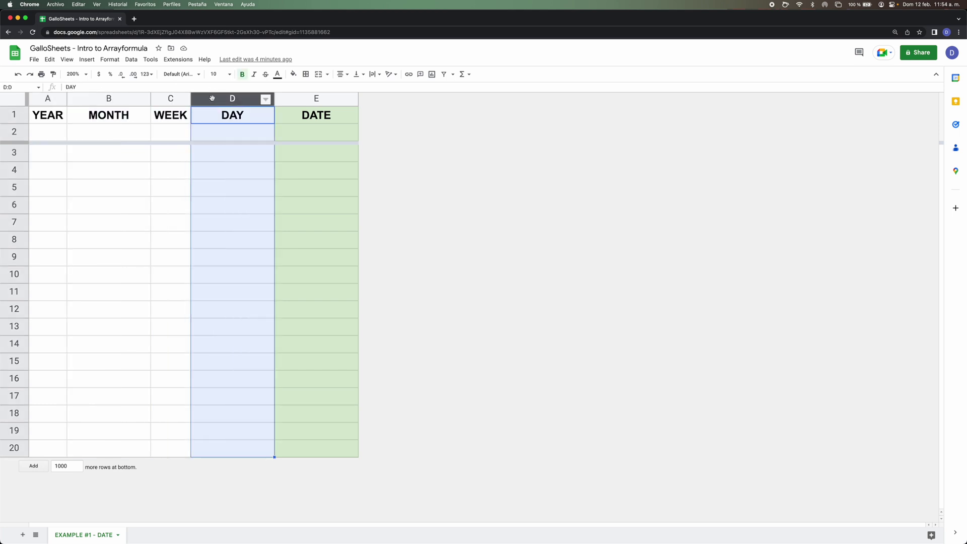
left_click(48, 98)
left_click(58, 187)
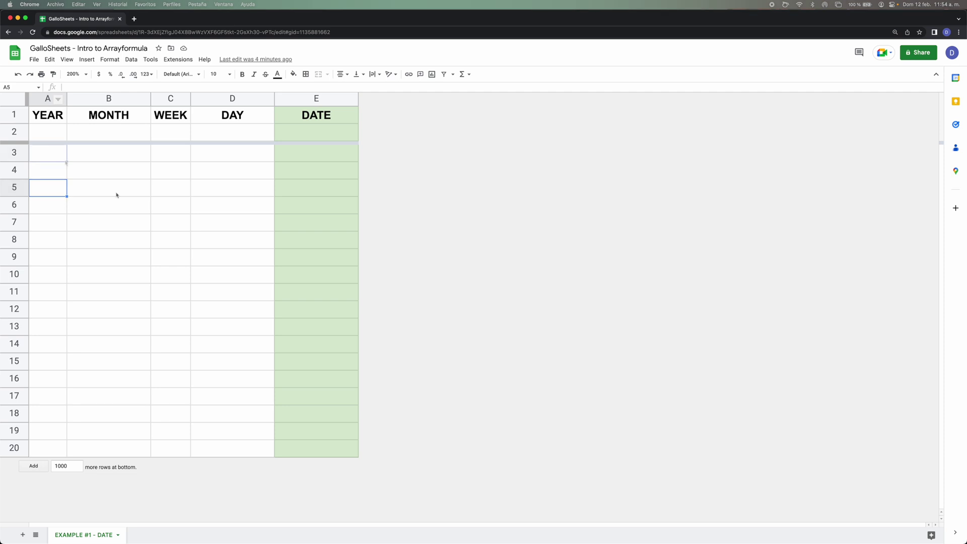
left_click(63, 157)
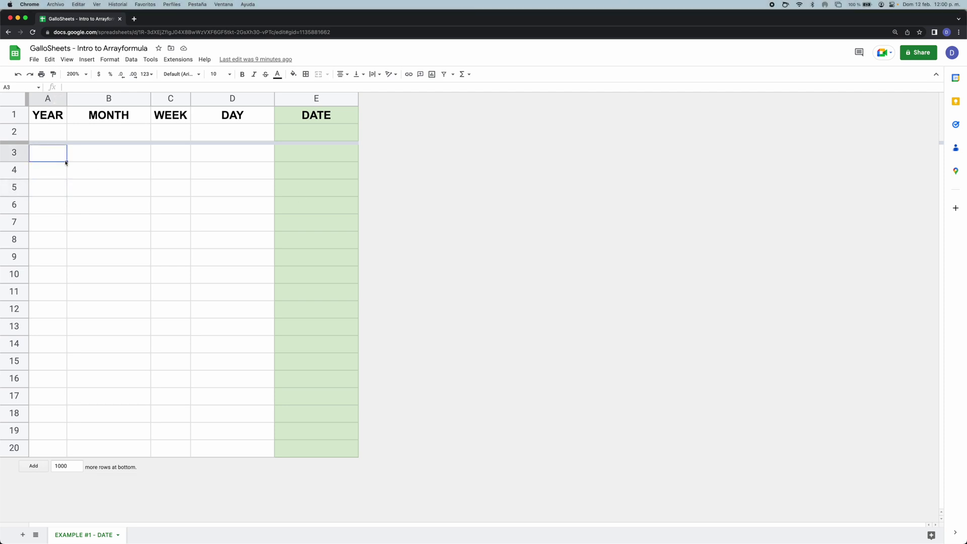
left_click(45, 98)
left_click(119, 173)
Step: Enter the formula =YEAR(E3) in cell A3 of the YEAR column
left_click(42, 154)
type("=")
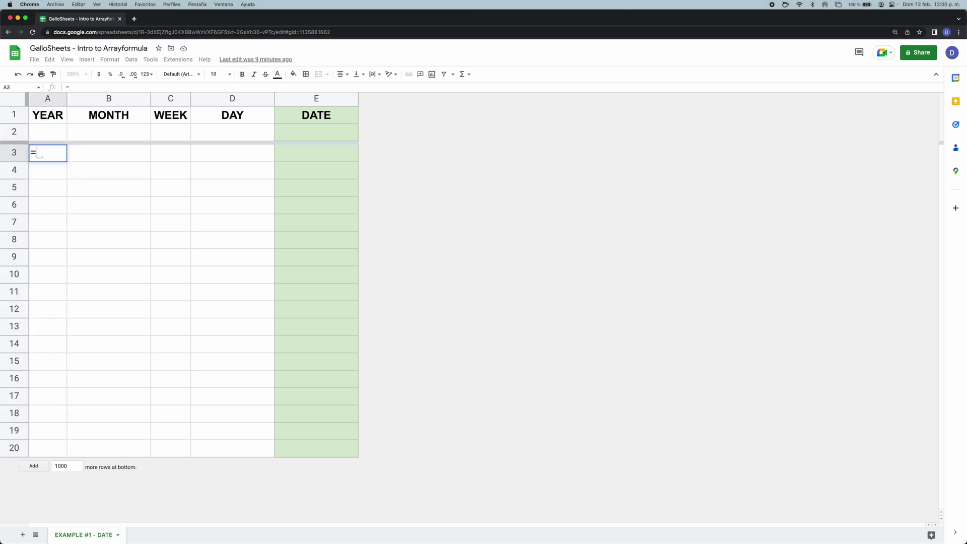
type("YEAR(")
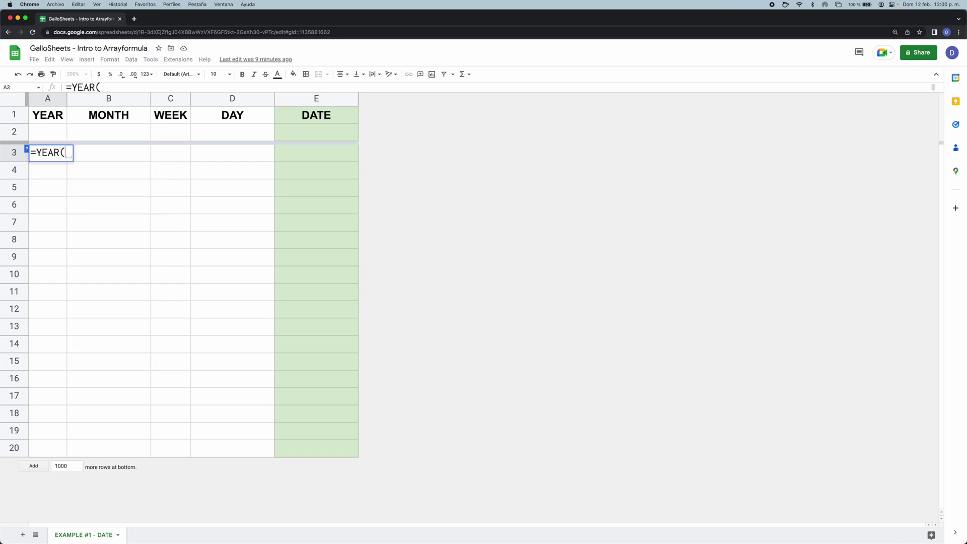
left_click(313, 157)
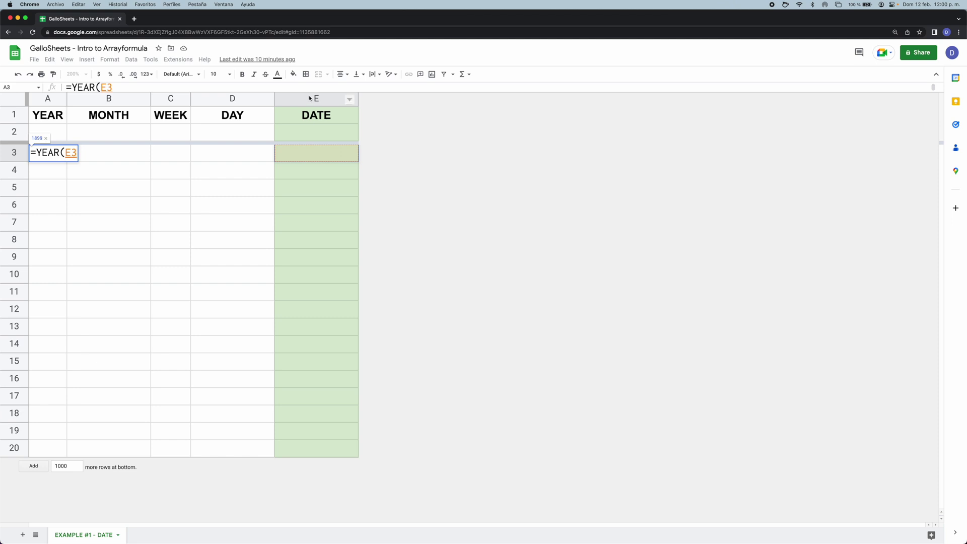
key("Return")
key("Up")
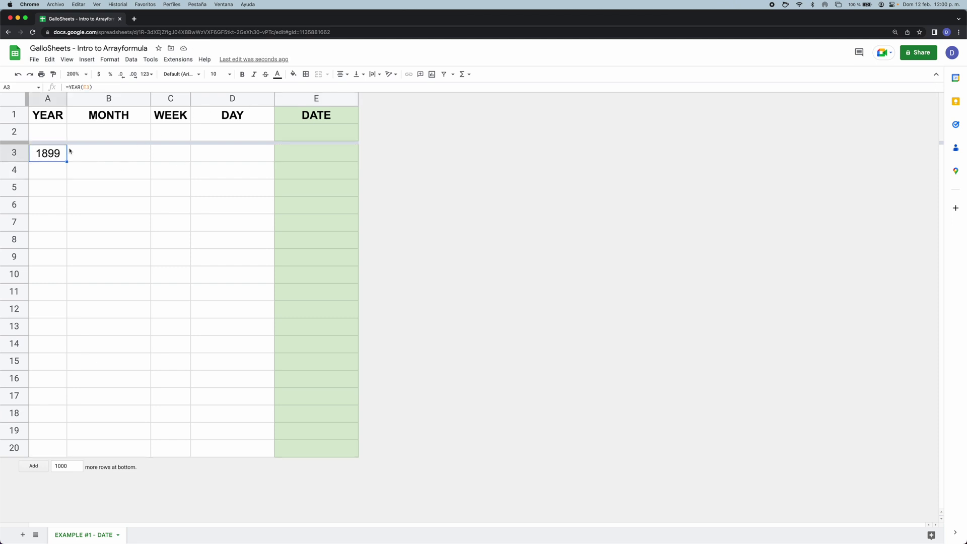
Step: Enter the date 2/2/2023 in cell E3 of the DATE column
left_click(282, 158)
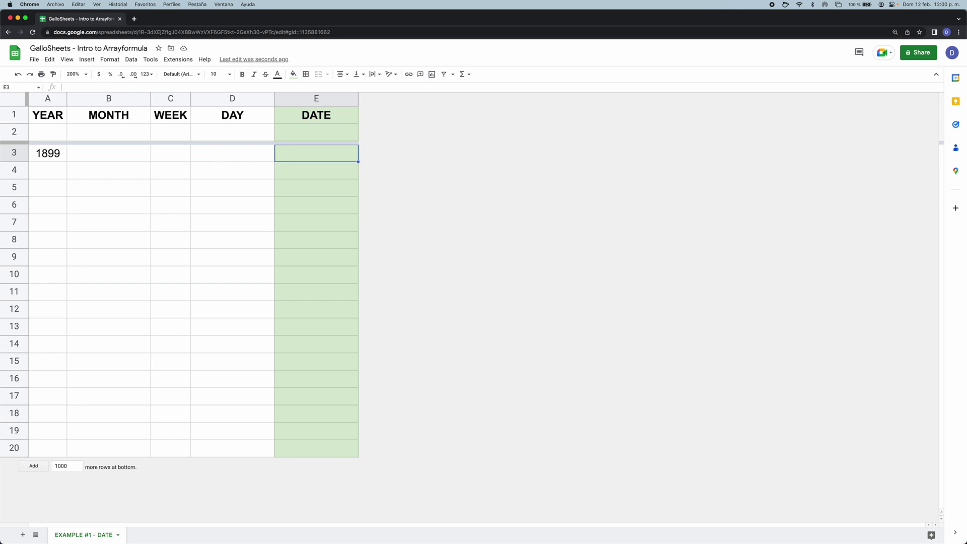
type("2/2/2023")
key("Return")
key("Up")
Step: Fill the YEAR formula from A3 down through A10 and compare the filled rows with their cells in the DATE column
key("Left")
key("Left")
key("Left")
key("Left")
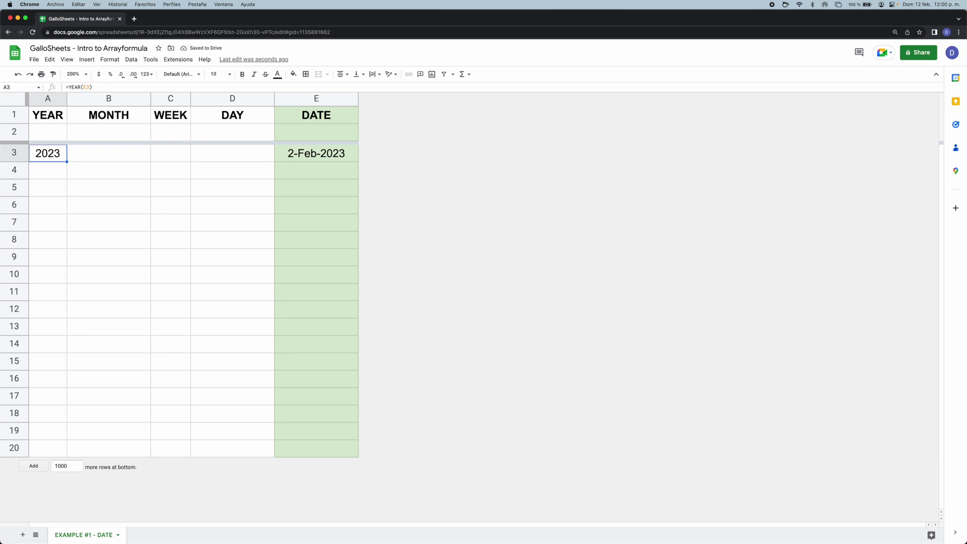
left_click_drag(66, 161, 59, 253)
left_click(63, 172)
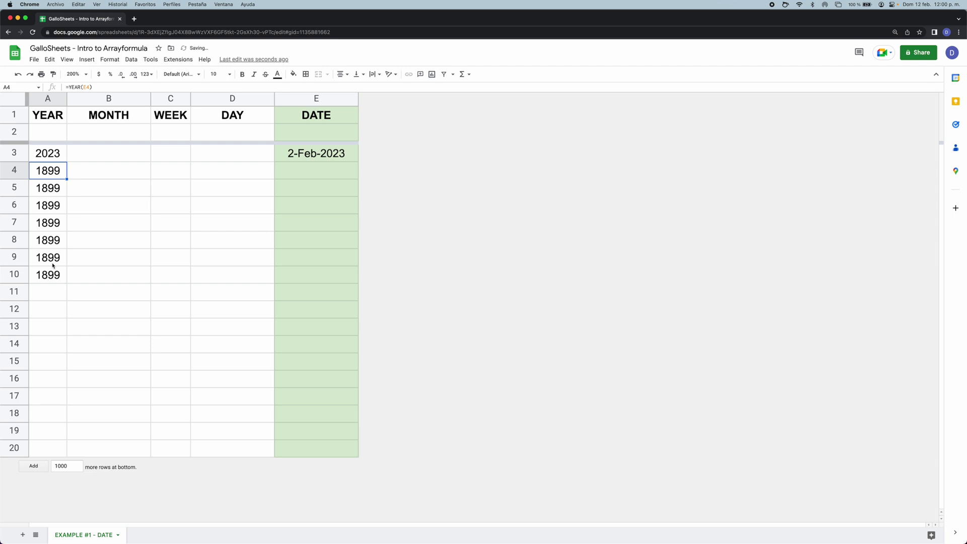
left_click(301, 174)
left_click(307, 188)
left_click(309, 208)
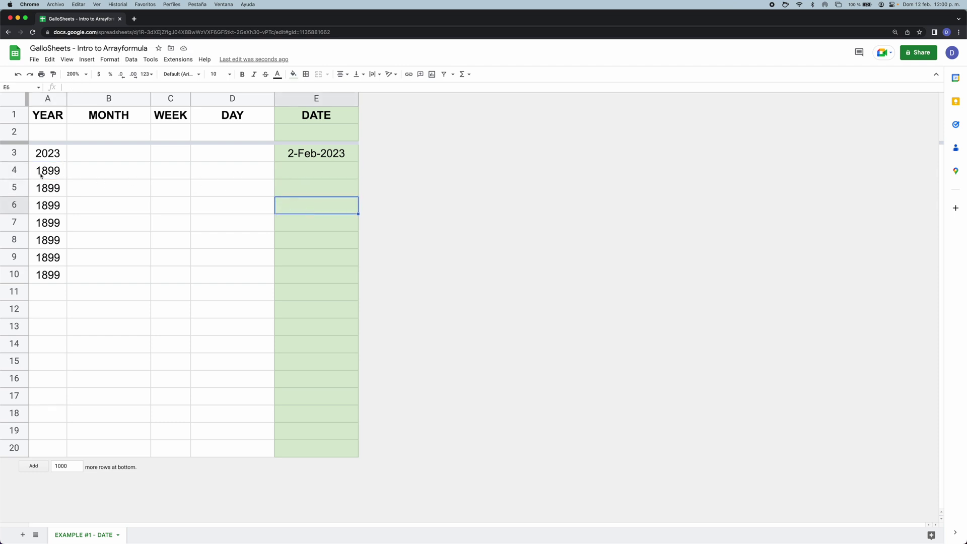
left_click(64, 175)
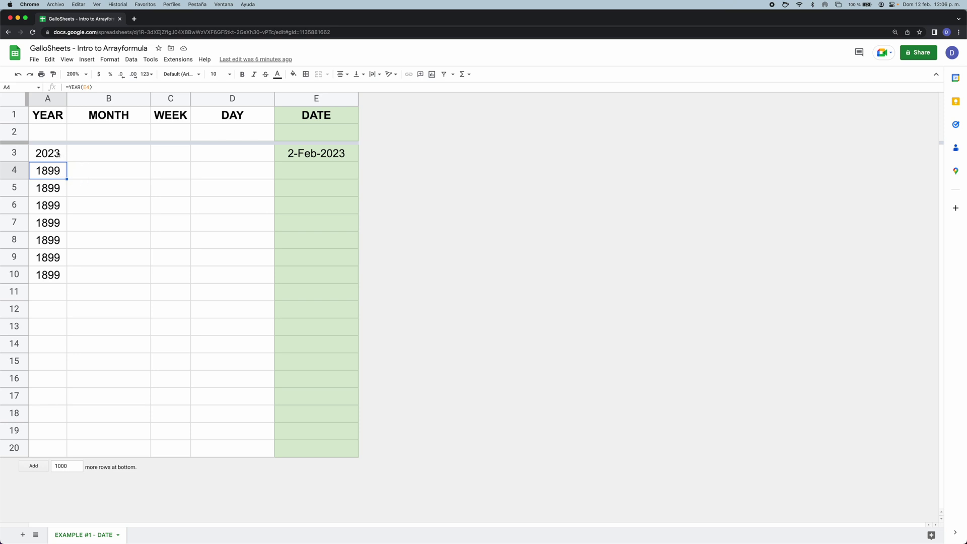
Step: Change the formula in A3 to =IF(E3 = "","",YEAR(E3)) and fill it down through A10
left_click(60, 155)
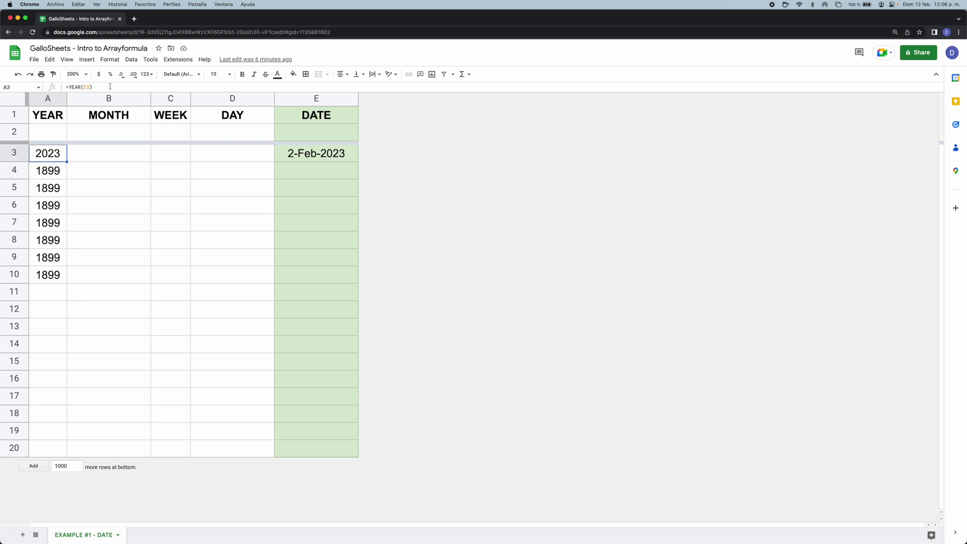
left_click(70, 87)
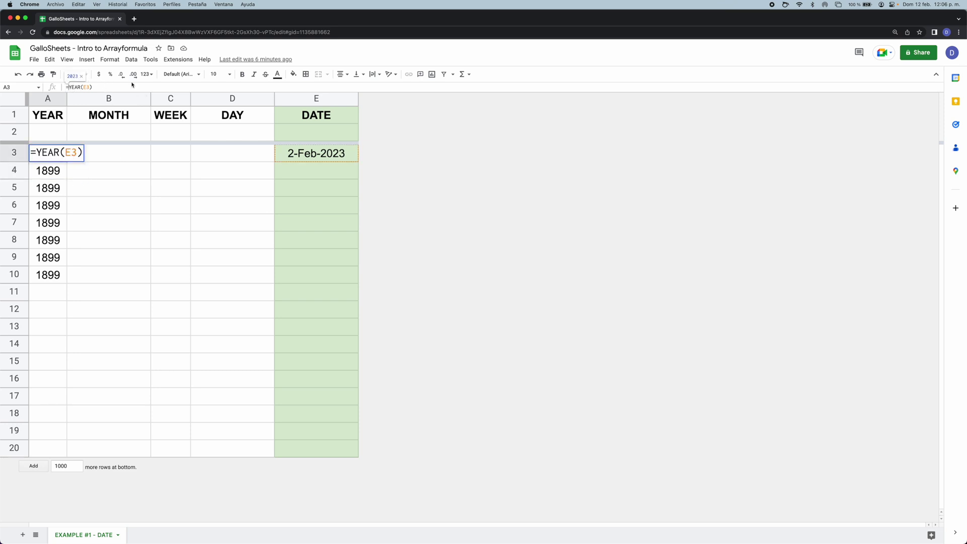
type("IF(")
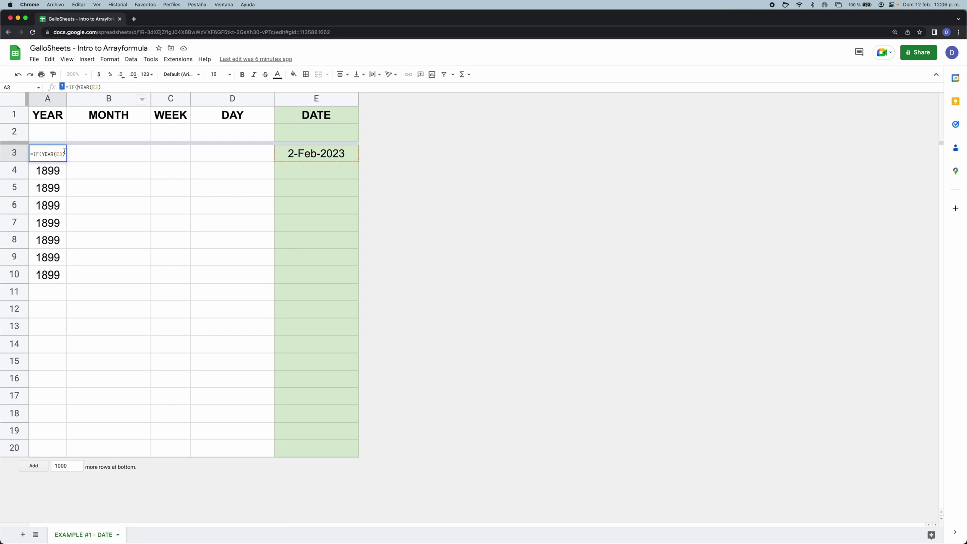
left_click(317, 154)
type("= \"\",\"\",")
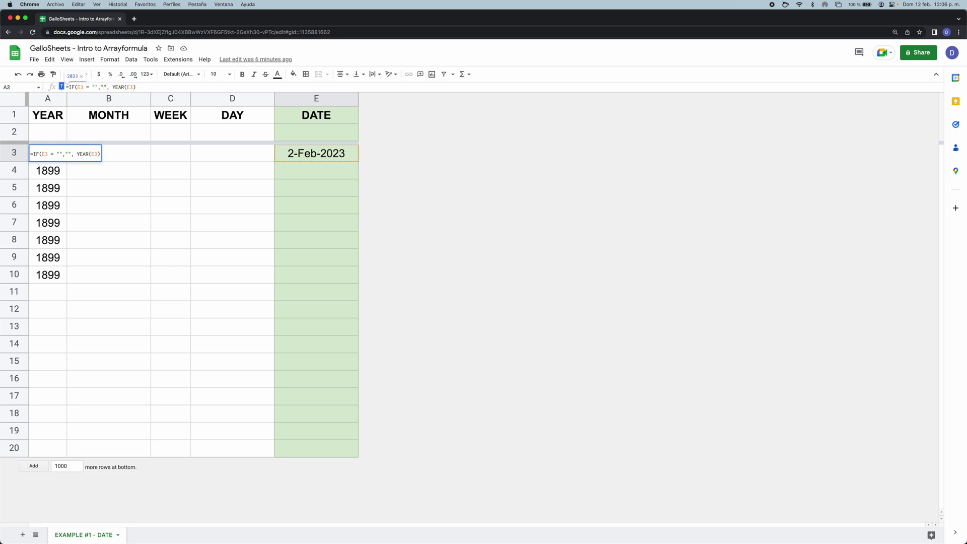
key("Delete")
left_click(170, 85)
key("Return")
key("Up")
left_click_drag(67, 162, 67, 281)
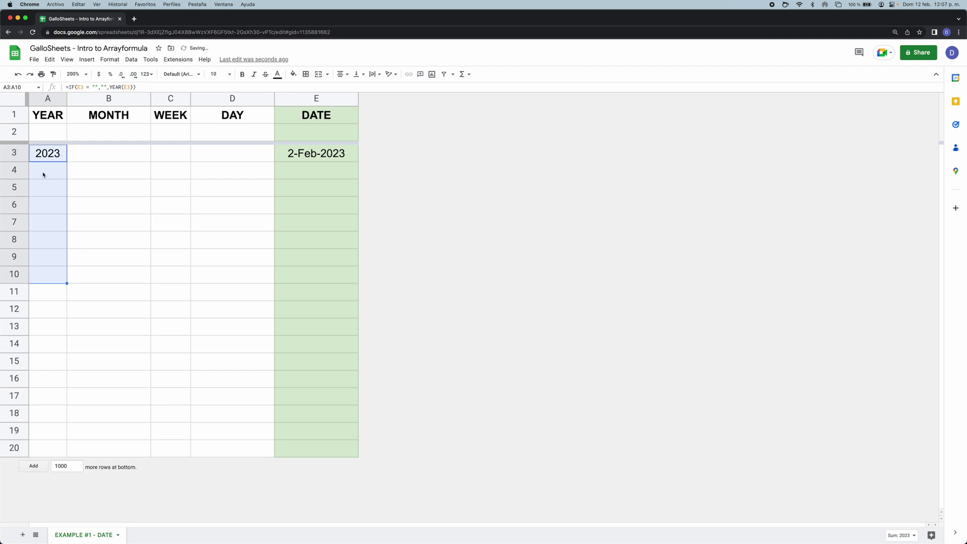
left_click(48, 156)
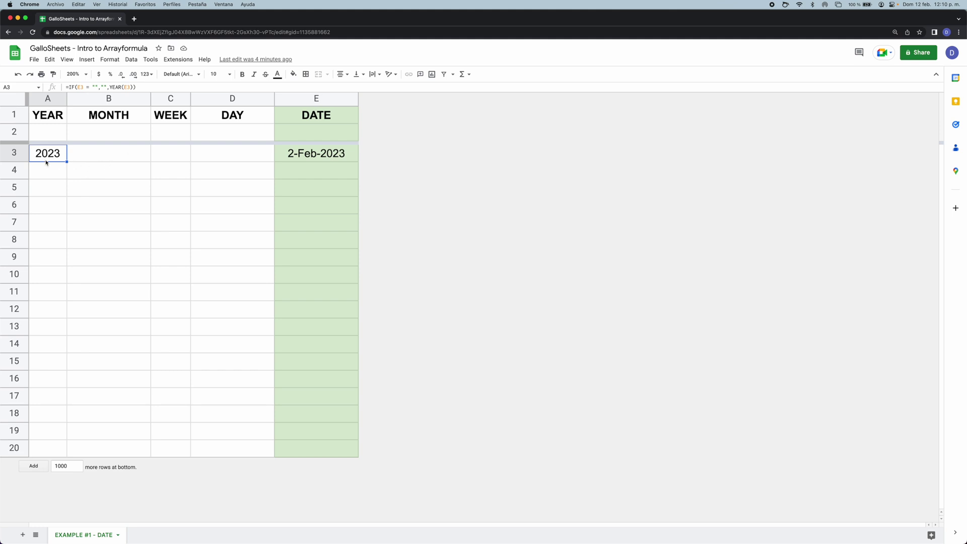
Step: Fill the date series from E3 down through E20 in the DATE column
left_click(322, 152)
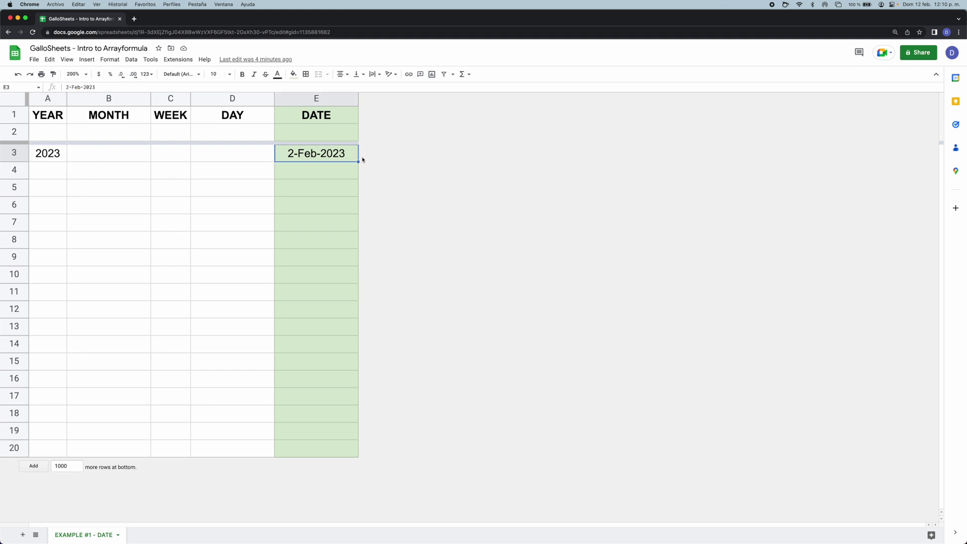
left_click_drag(359, 161, 373, 467)
left_click(107, 206)
Step: Fill the IF formula from A3 down through A20 in the YEAR column
left_click(51, 156)
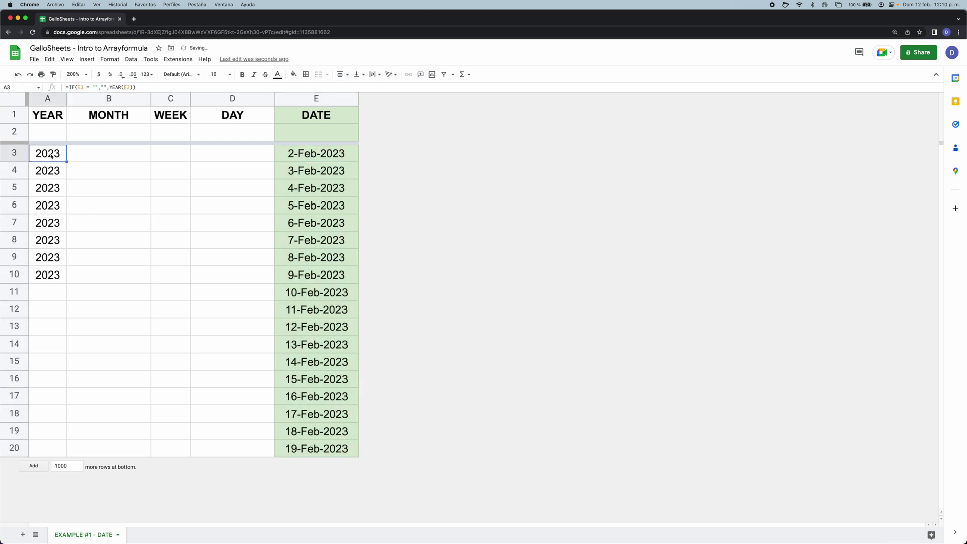
left_click_drag(66, 161, 57, 455)
left_click(101, 241)
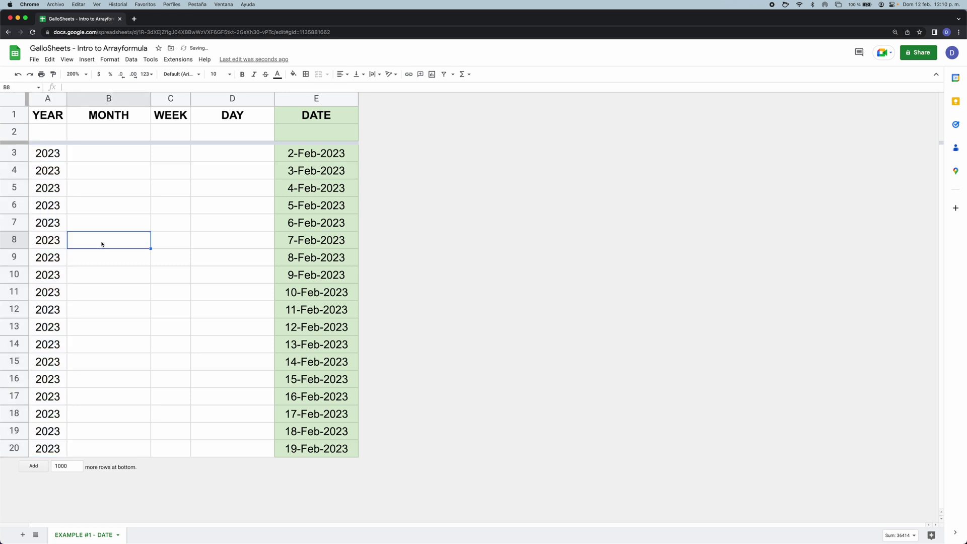
left_click(54, 154)
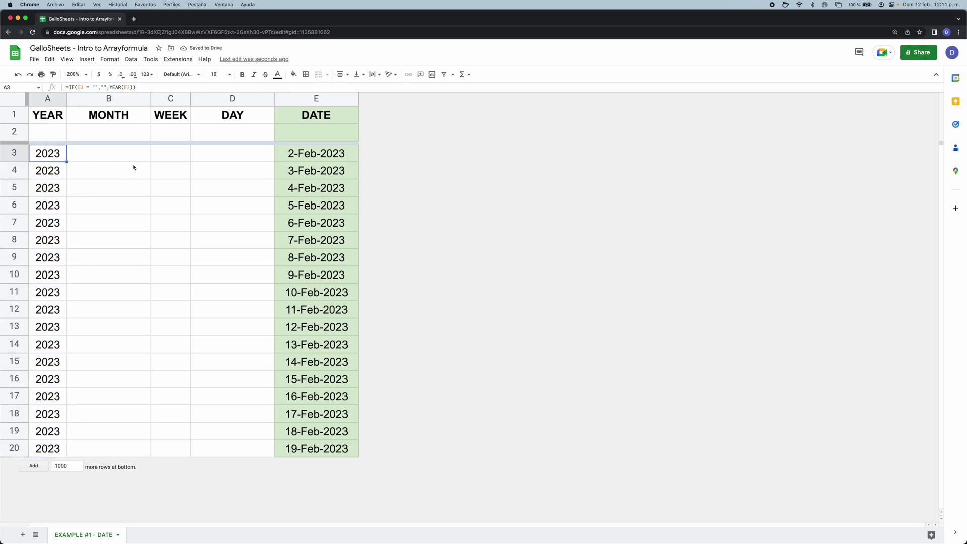
Step: Insert one blank row above row 3
left_click(137, 208)
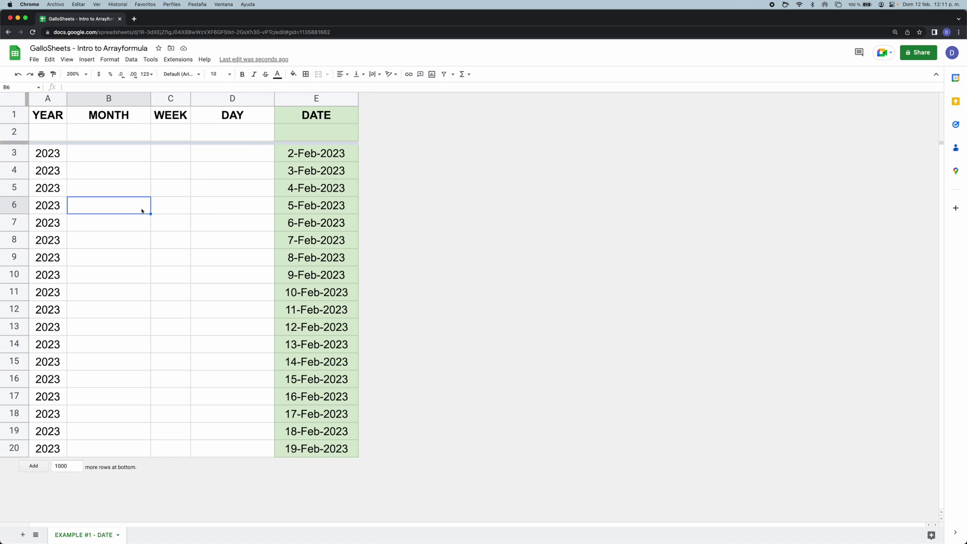
right_click(14, 158)
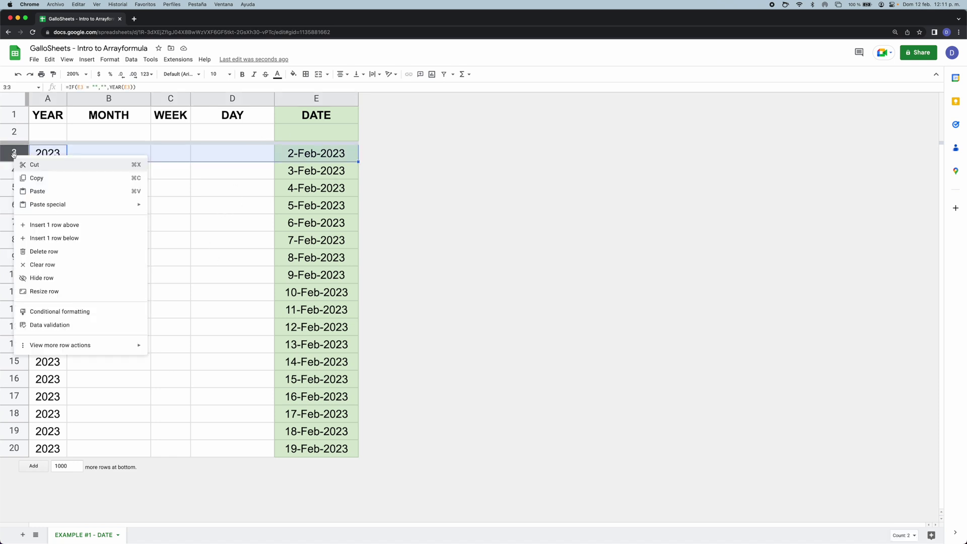
left_click(61, 226)
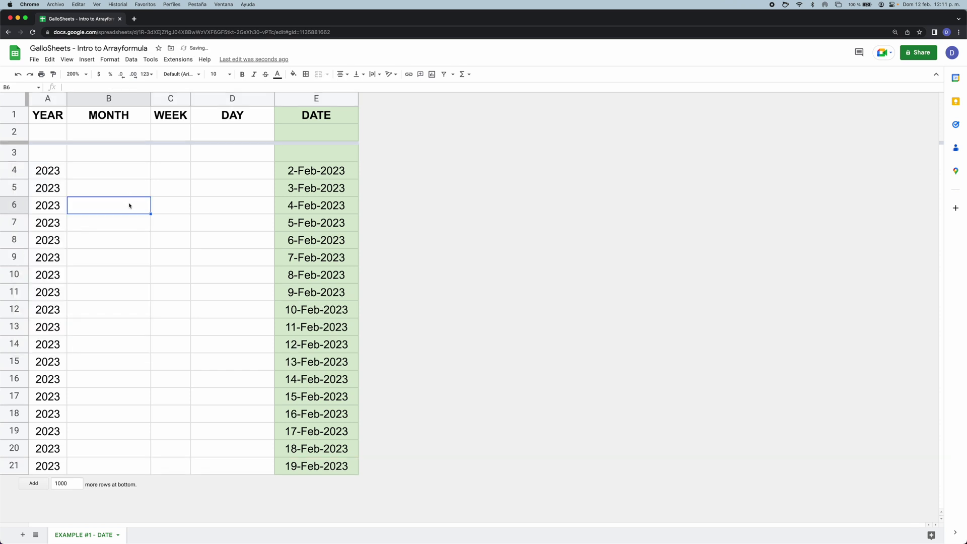
left_click(38, 155)
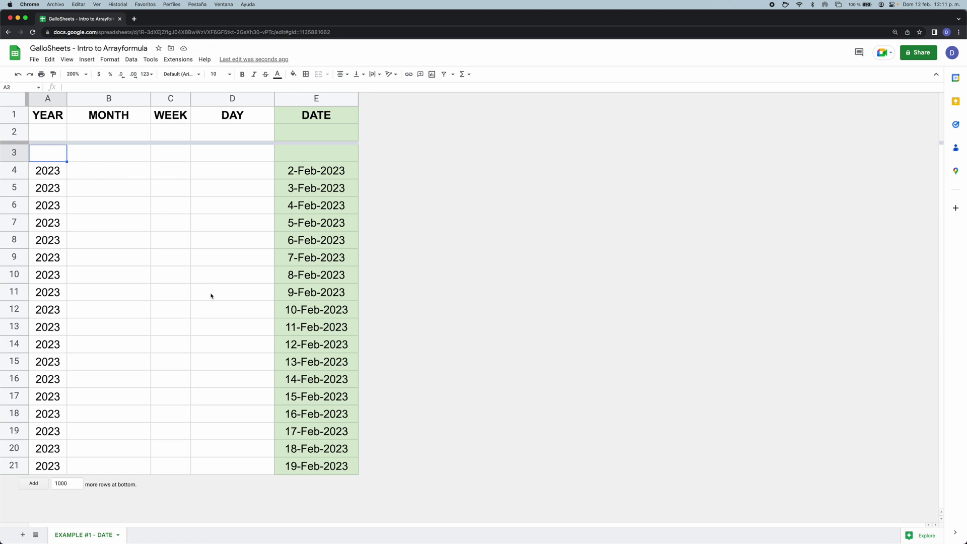
left_click(313, 293)
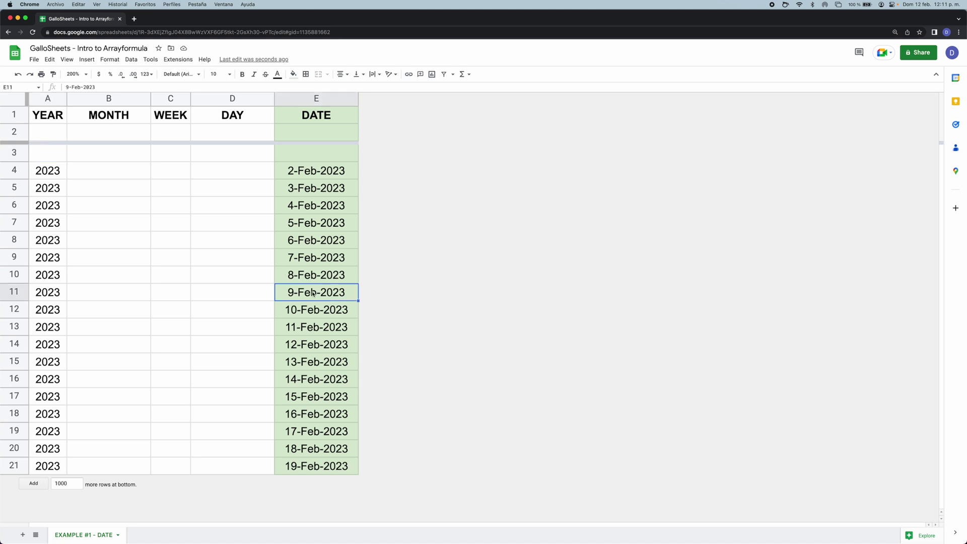
left_click(101, 294)
left_click(139, 254)
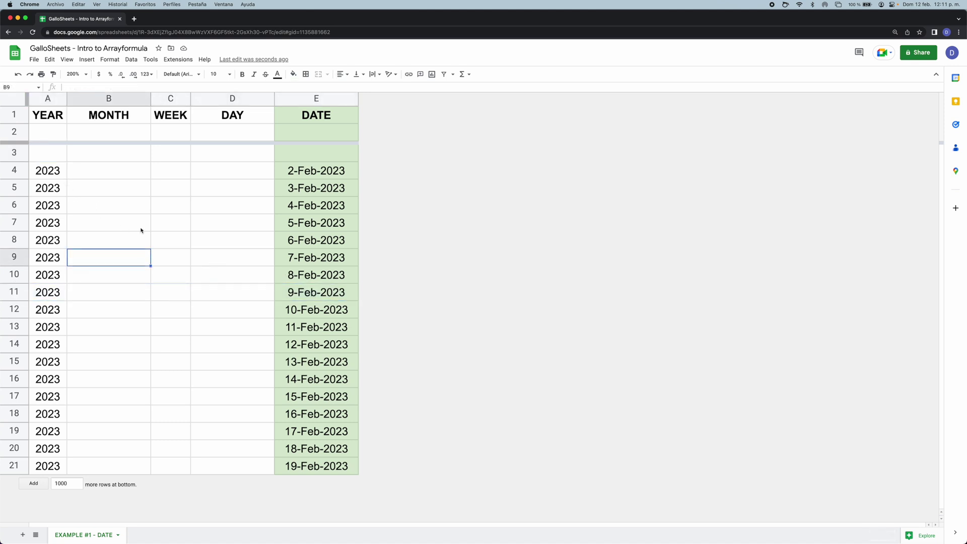
left_click(61, 151)
Step: Wrap the formula in A4 in ARRAYFORMULA to make it =ARRAYFORMULA(IF(E4 = "","",YEAR(E4)))
left_click(60, 176)
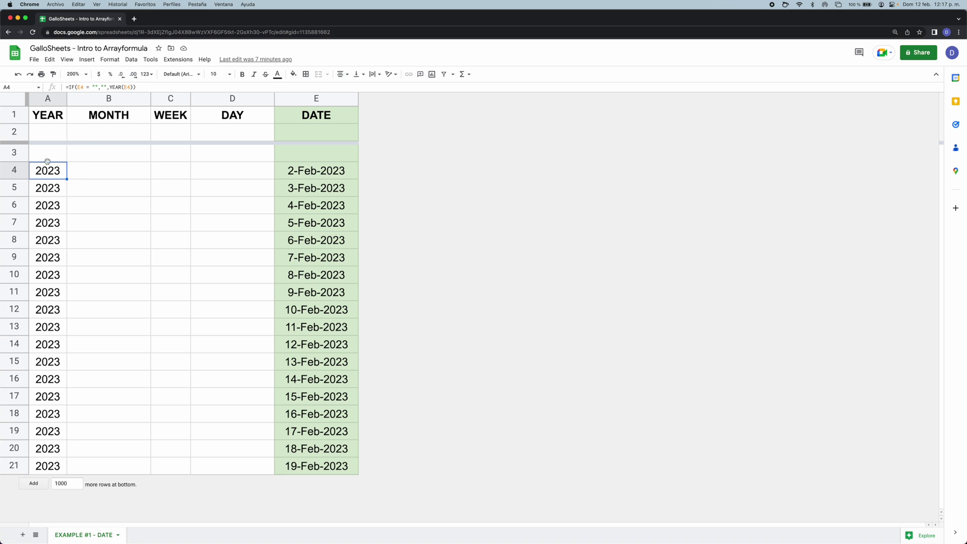
left_click(150, 87)
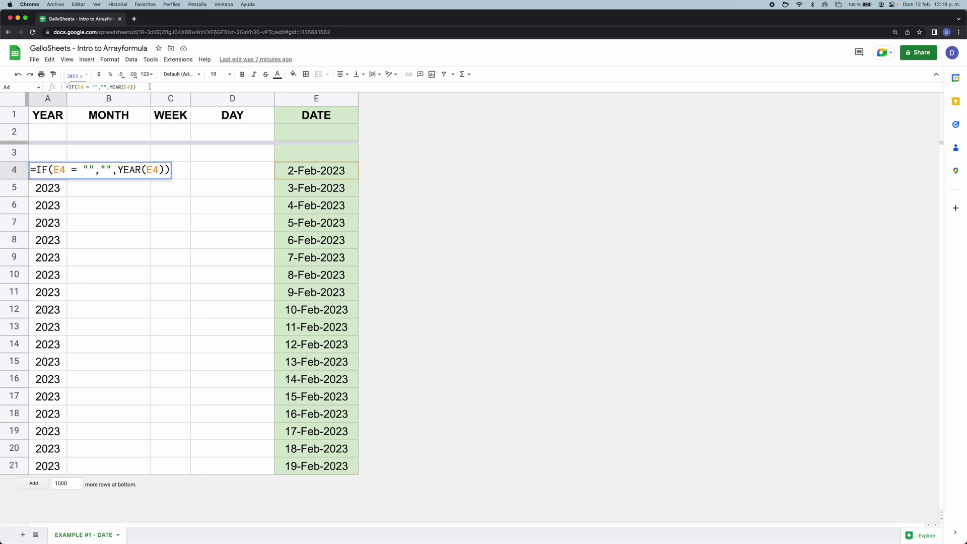
left_click(69, 86)
left_click_drag(103, 48, 145, 50)
key("Return")
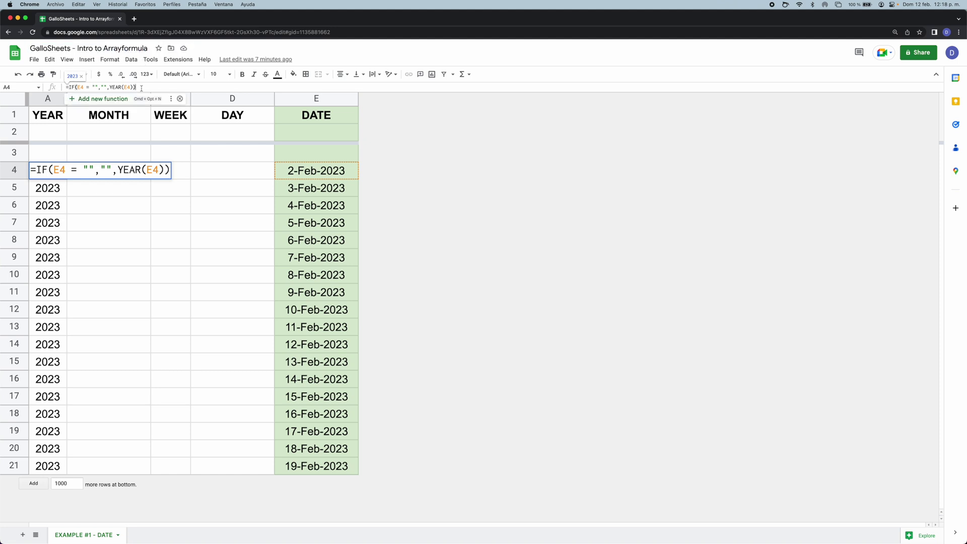
left_click(67, 87)
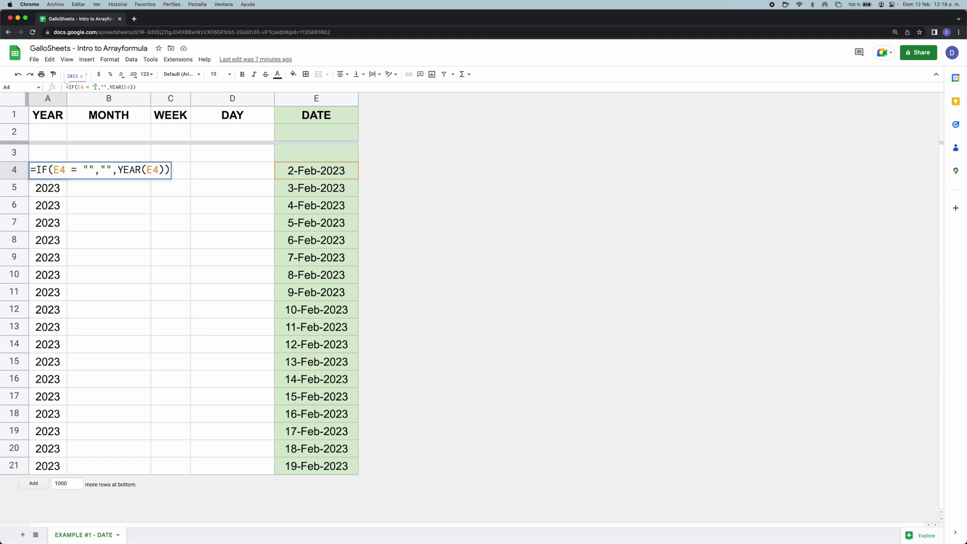
type("ARRAYFORMULA(")
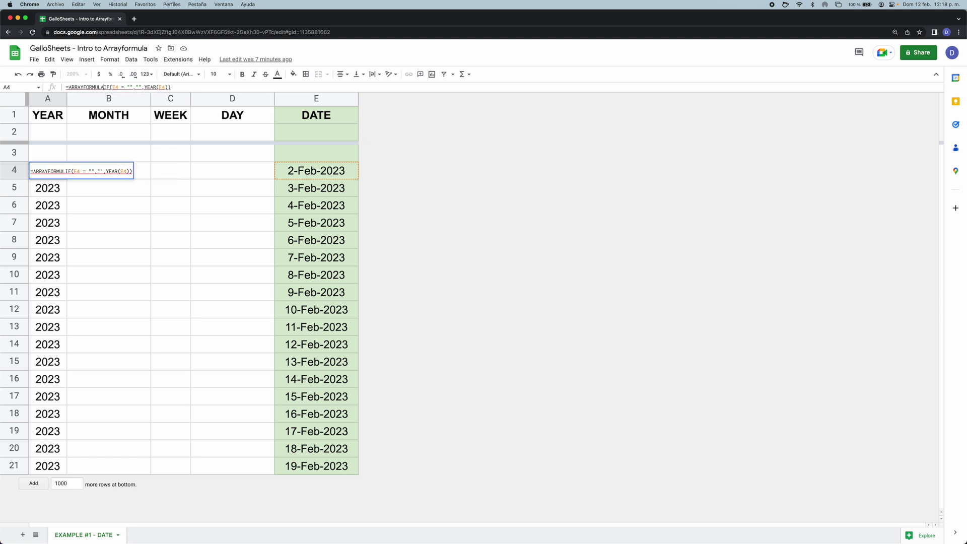
key("Return")
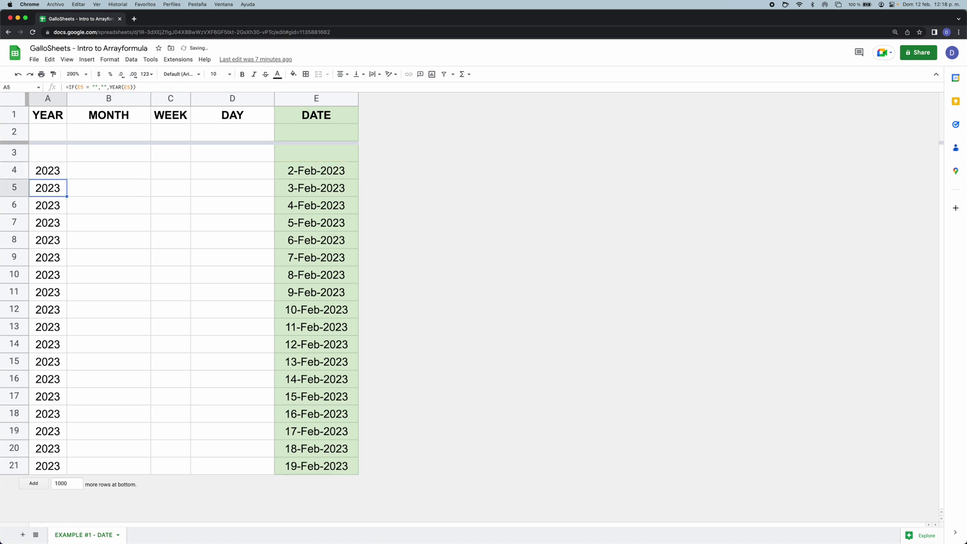
left_click(49, 173)
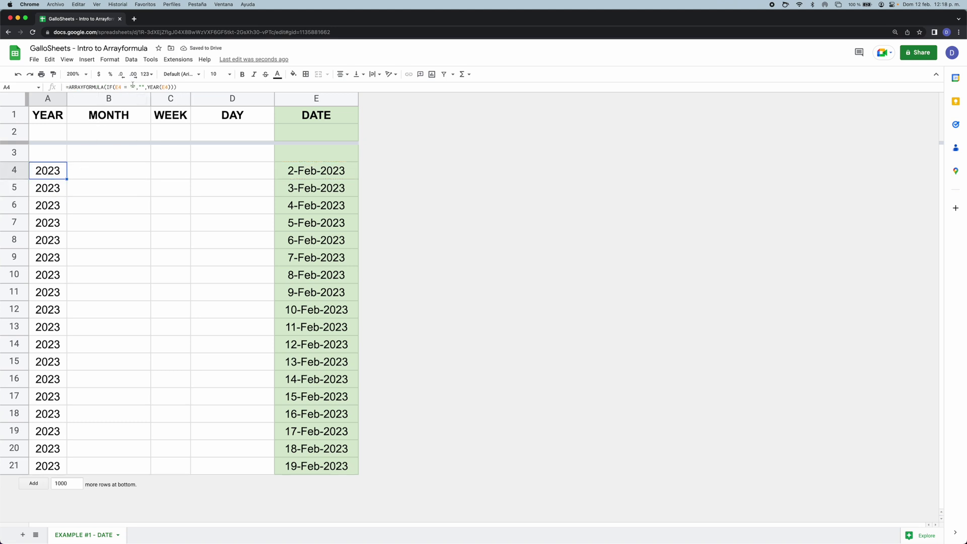
Step: Extend both references in the A4 formula to the open-ended range E4:E, making it =ARRAYFORMULA(IF(E4:E = "","",YEAR(E4:E)))
double_click(163, 87)
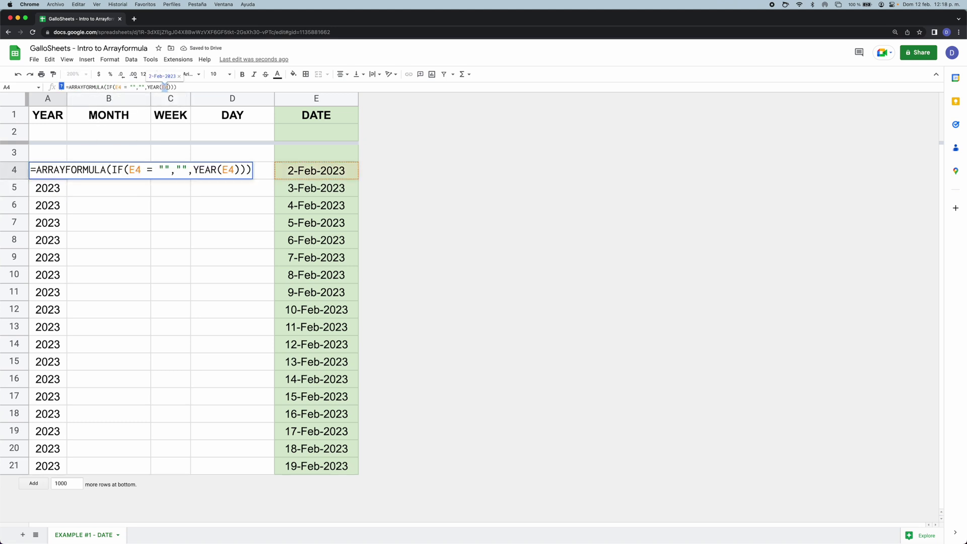
left_click(179, 86)
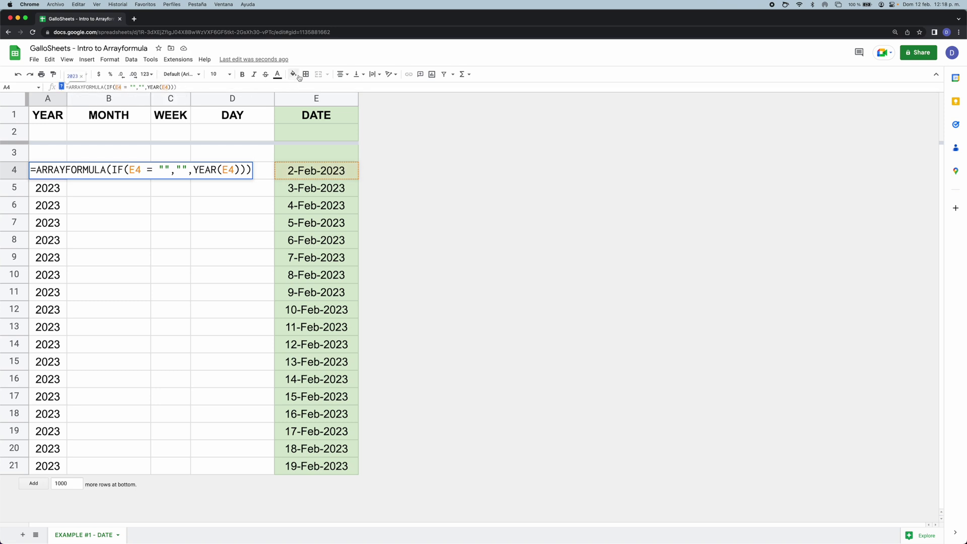
type(":E")
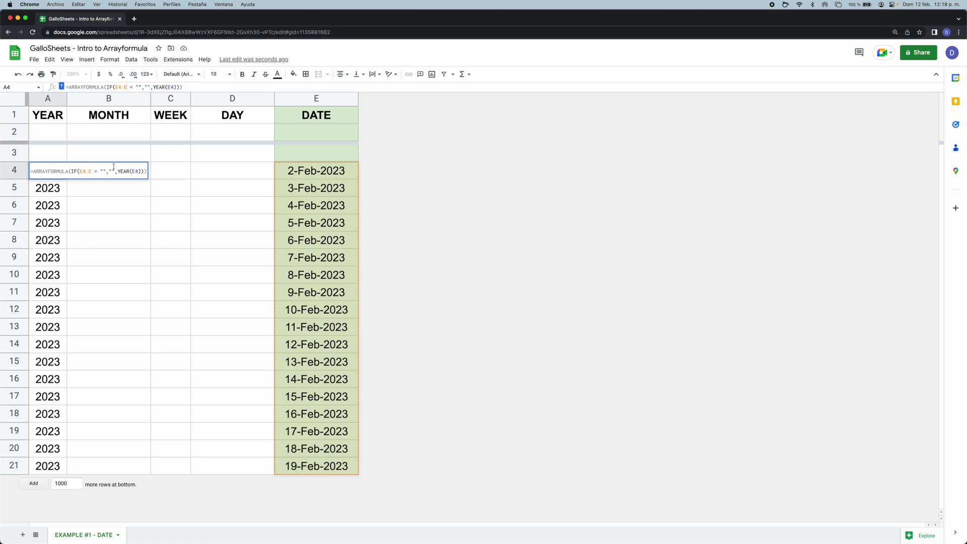
left_click(174, 87)
left_click(122, 87)
left_click(174, 86)
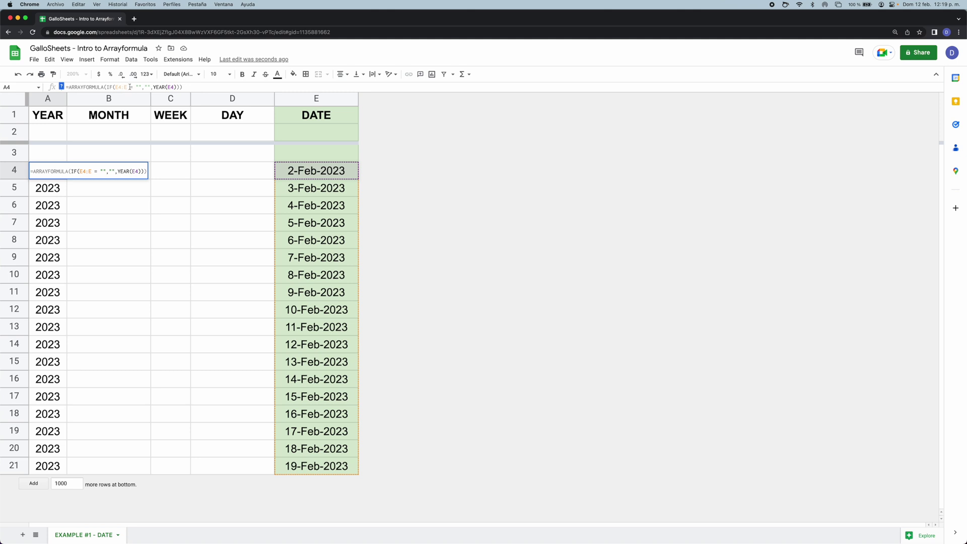
type(":E")
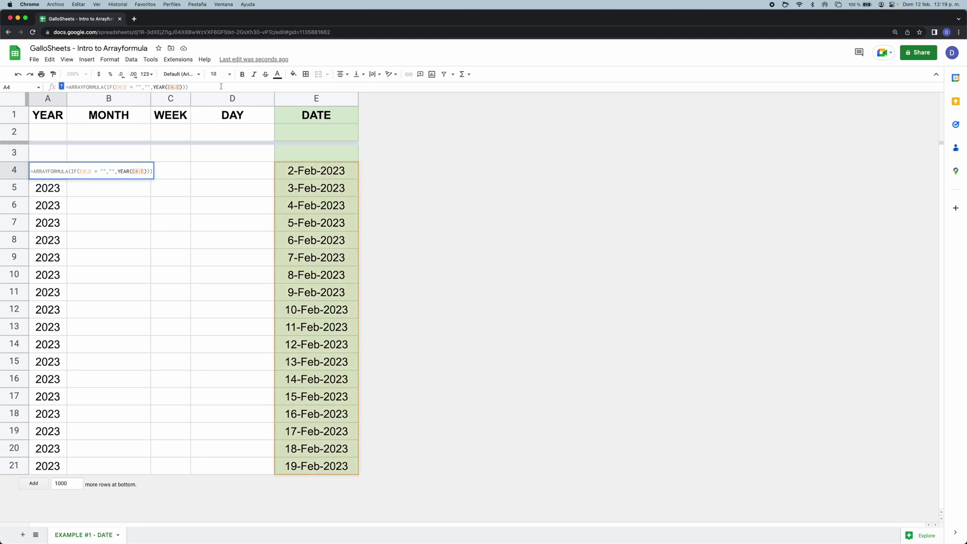
key("Return")
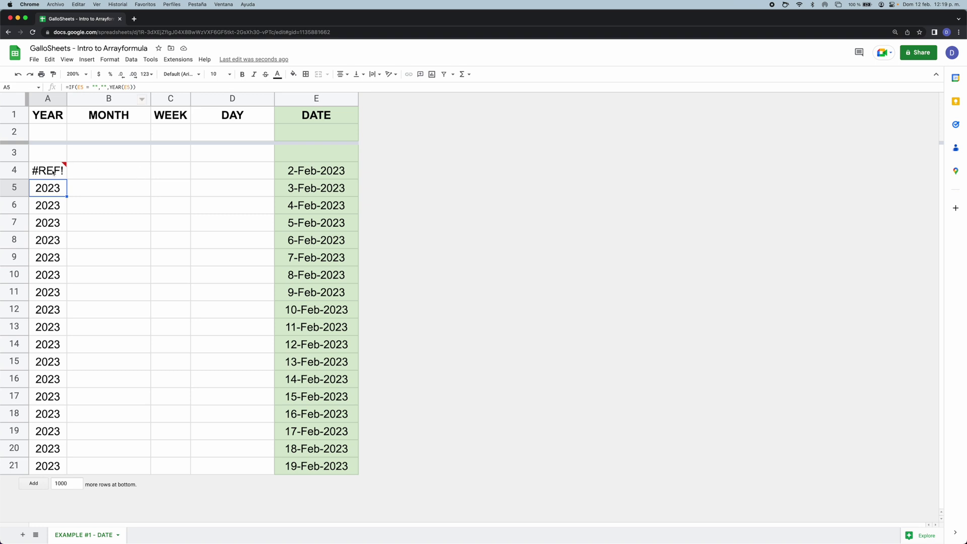
Step: Check the error on A4 and delete the individual formulas from A5 down through A21 in the YEAR column
mouse_move(53, 172)
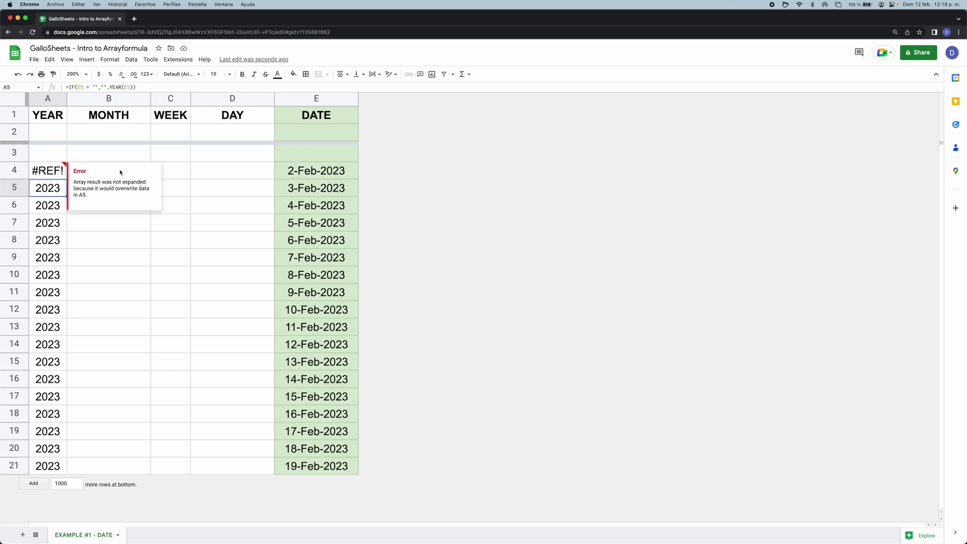
left_click(80, 171)
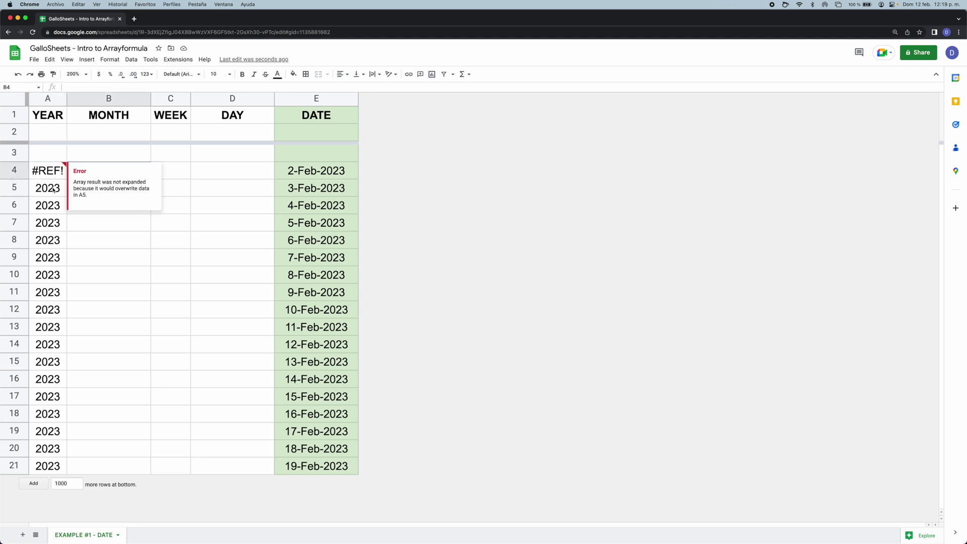
left_click(53, 188)
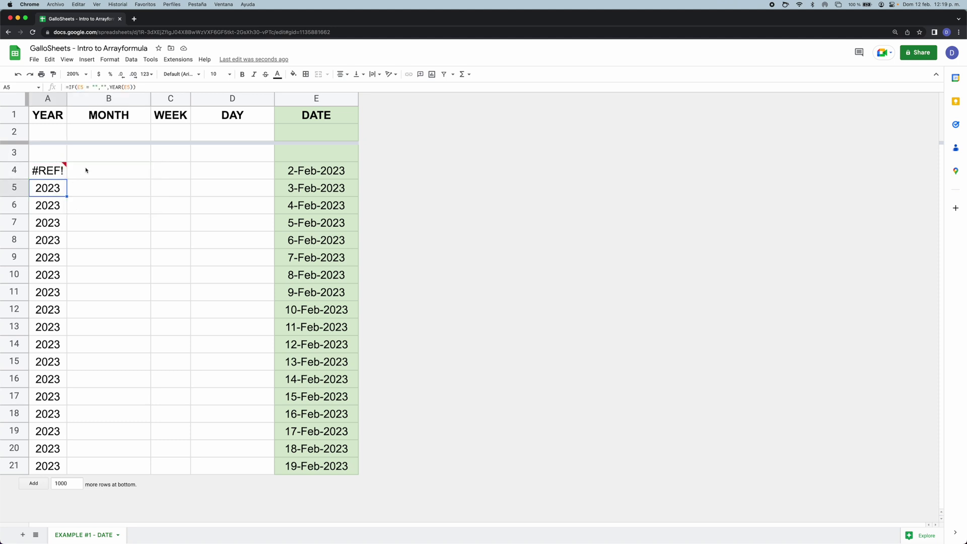
key("super+shift+Down")
key("BackSpace")
Step: Examine the cells of the YEAR column to compare the array formula in A4 with the contents of the rows below it
key("Right")
key("Left")
key("Down")
key("Down")
key("Down")
left_click(53, 170)
left_click(55, 221)
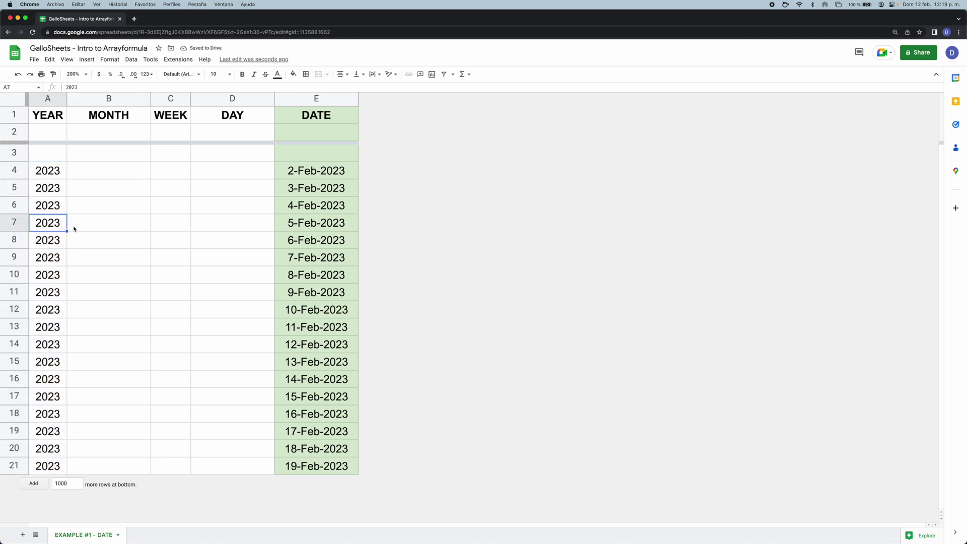
left_click(64, 275)
left_click(65, 309)
left_click(49, 230)
left_click(83, 258)
left_click(45, 221)
left_click(44, 173)
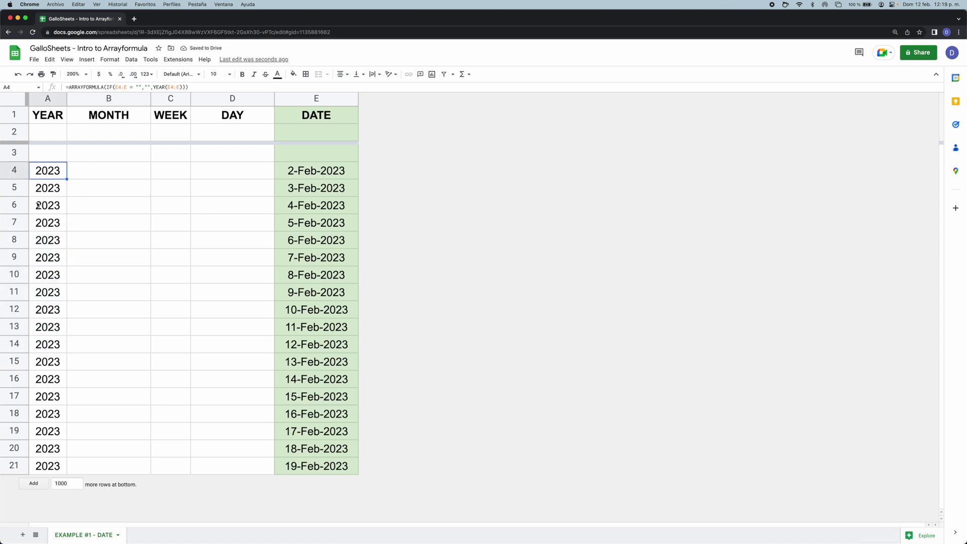
left_click(46, 196)
left_click(46, 211)
left_click(50, 221)
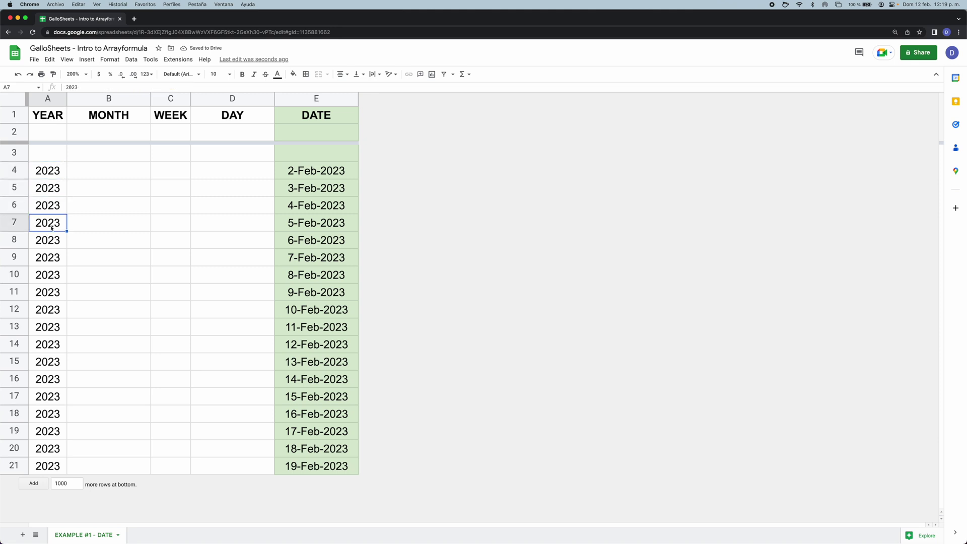
left_click(52, 173)
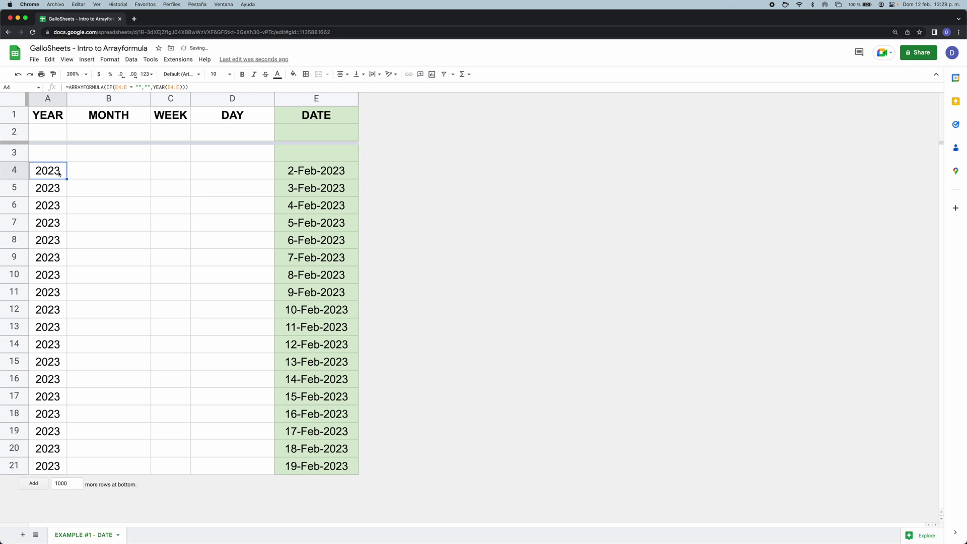
Step: Insert one blank row above row 3 and another above row 4
right_click(21, 158)
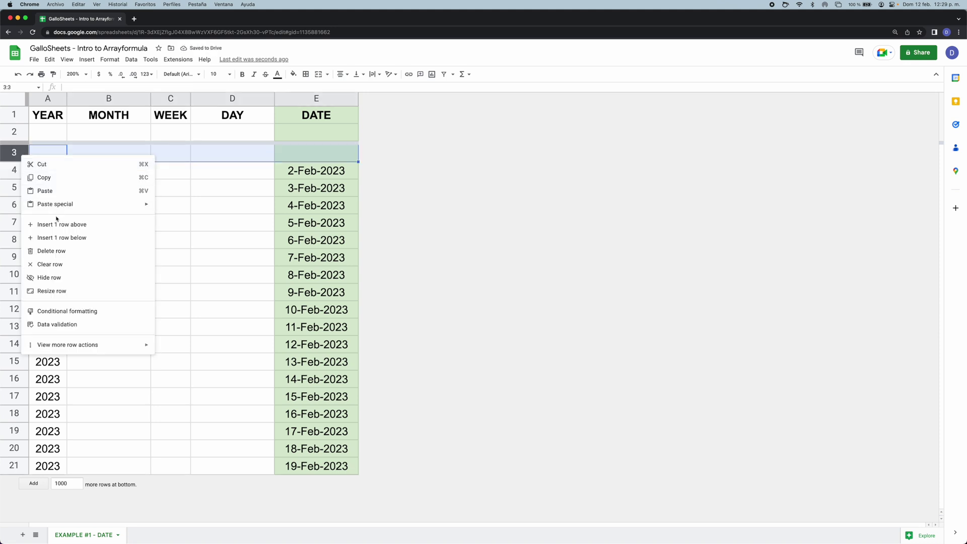
left_click(50, 223)
left_click(54, 185)
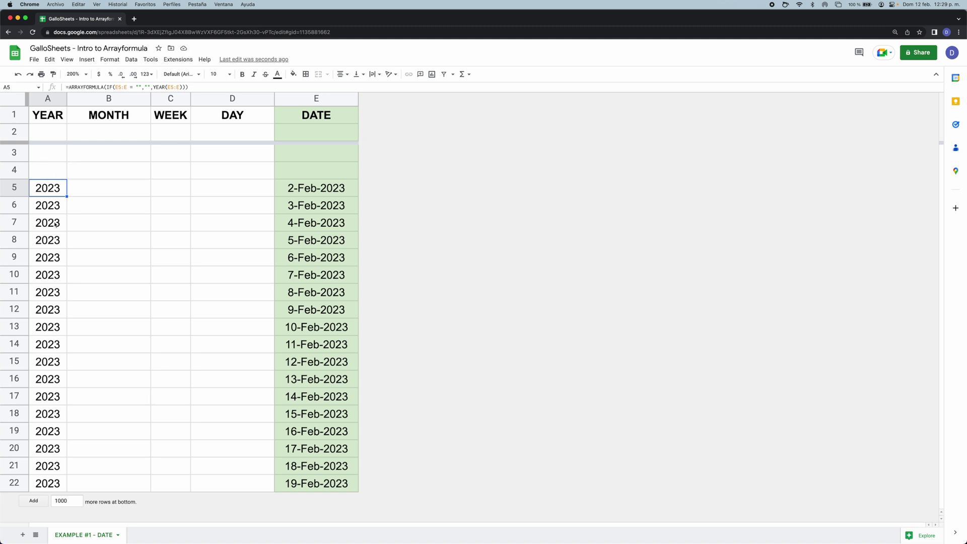
right_click(11, 169)
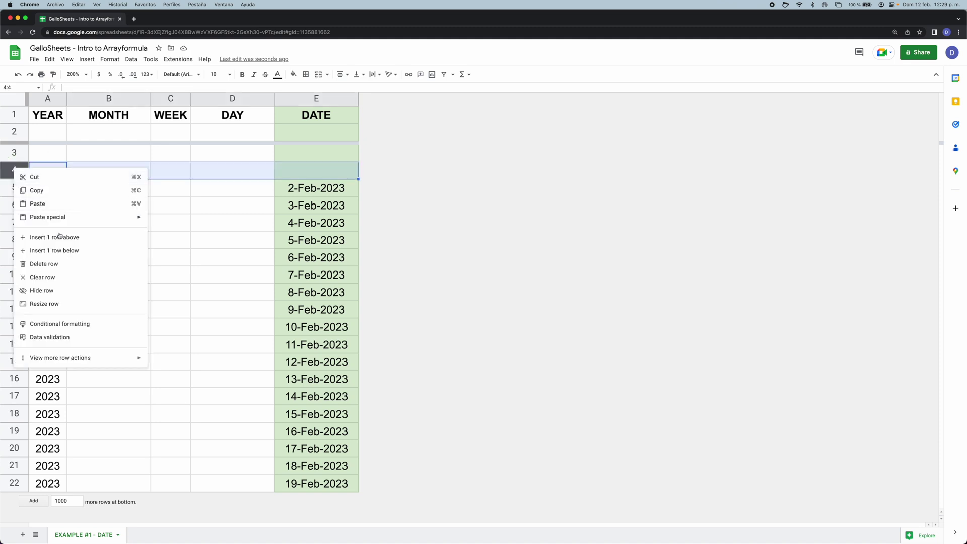
left_click(75, 236)
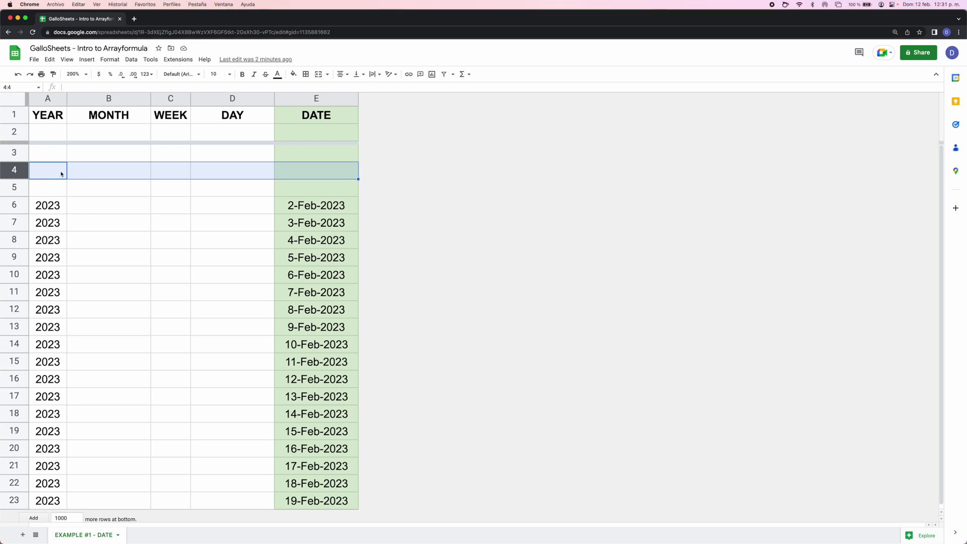
Step: Copy the full array formula text from A6 and clear that cell
left_click(90, 177)
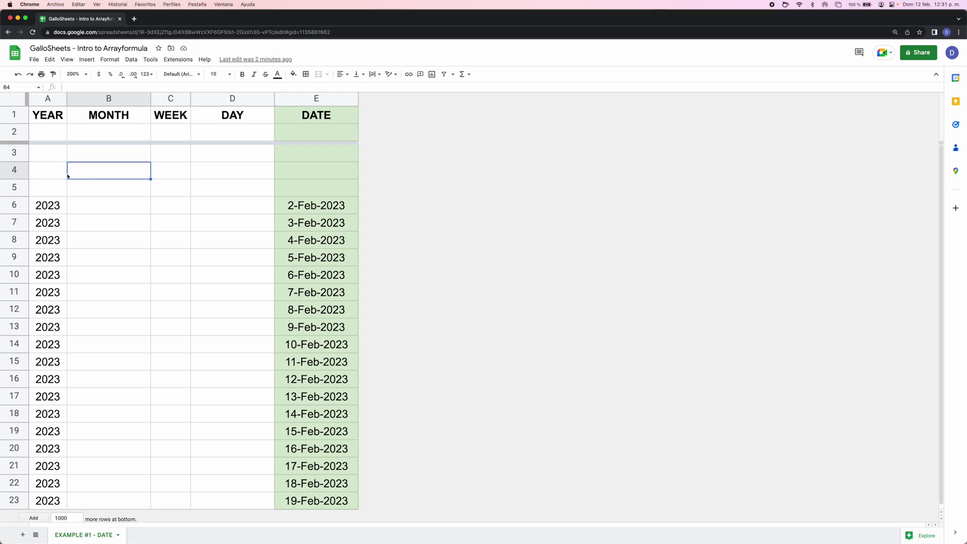
left_click(52, 207)
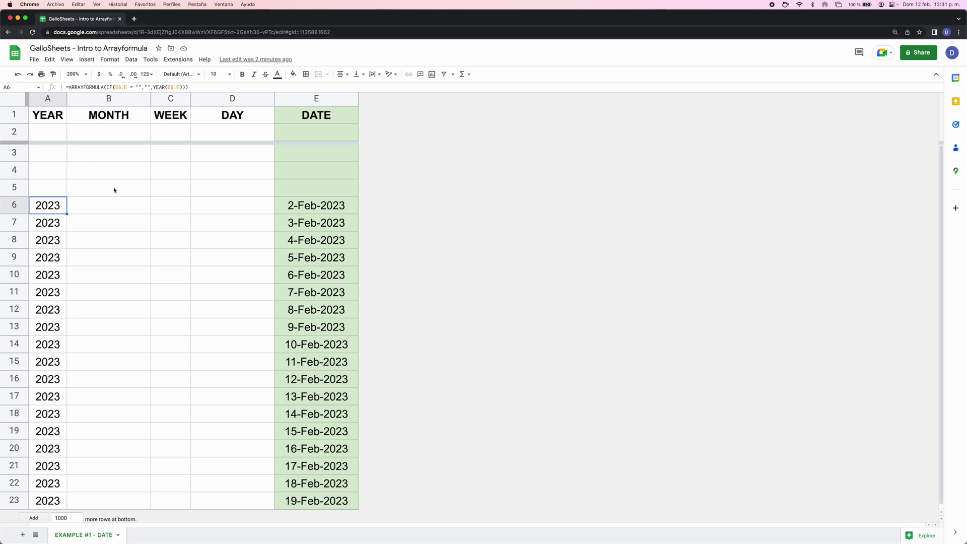
left_click(89, 188)
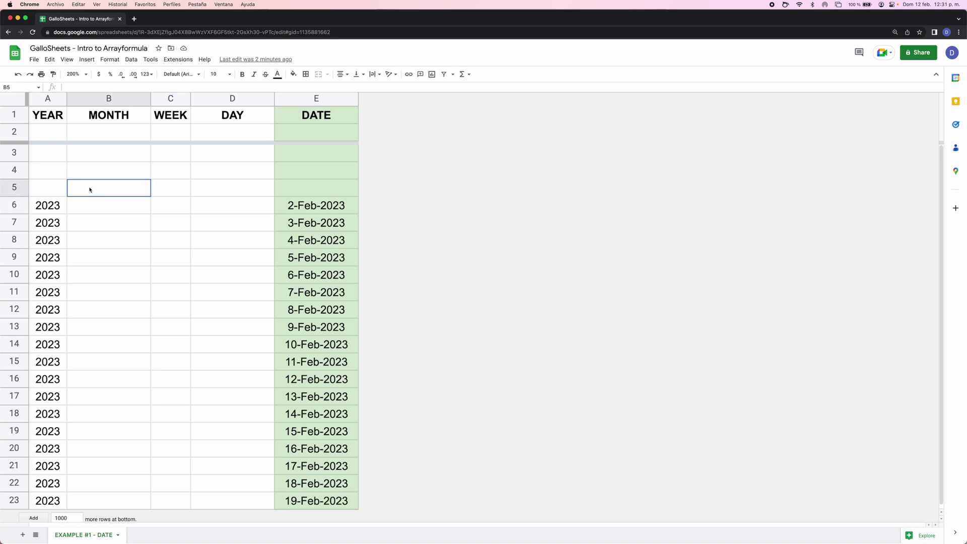
left_click(42, 208)
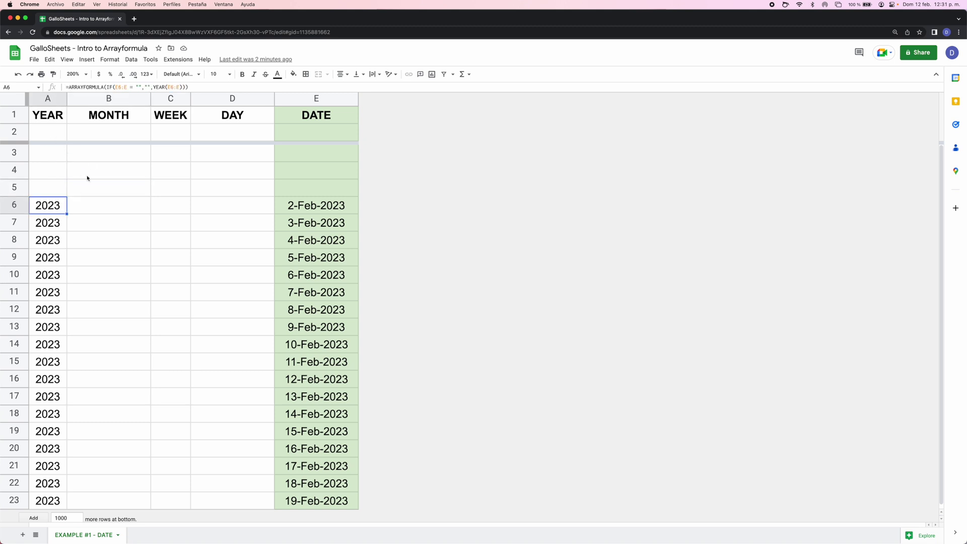
left_click(53, 130)
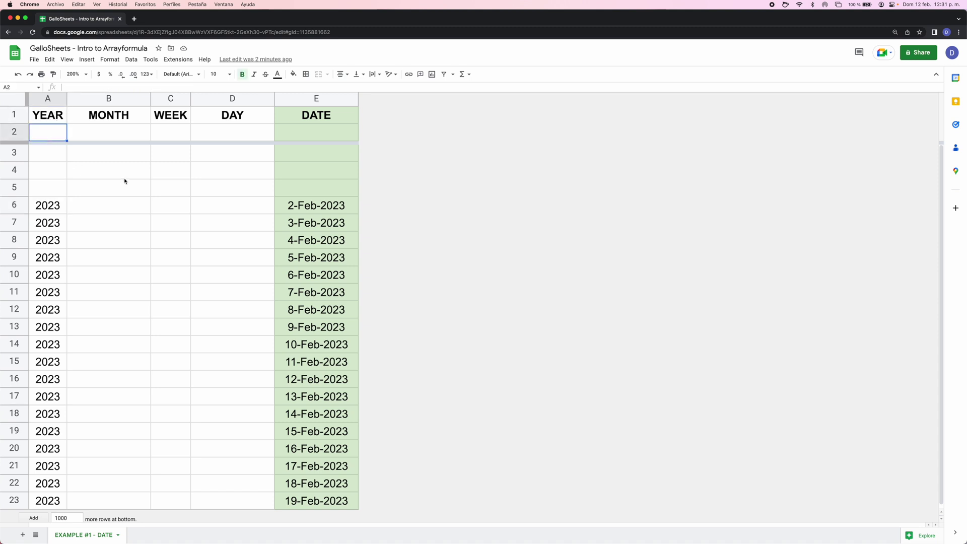
left_click(45, 212)
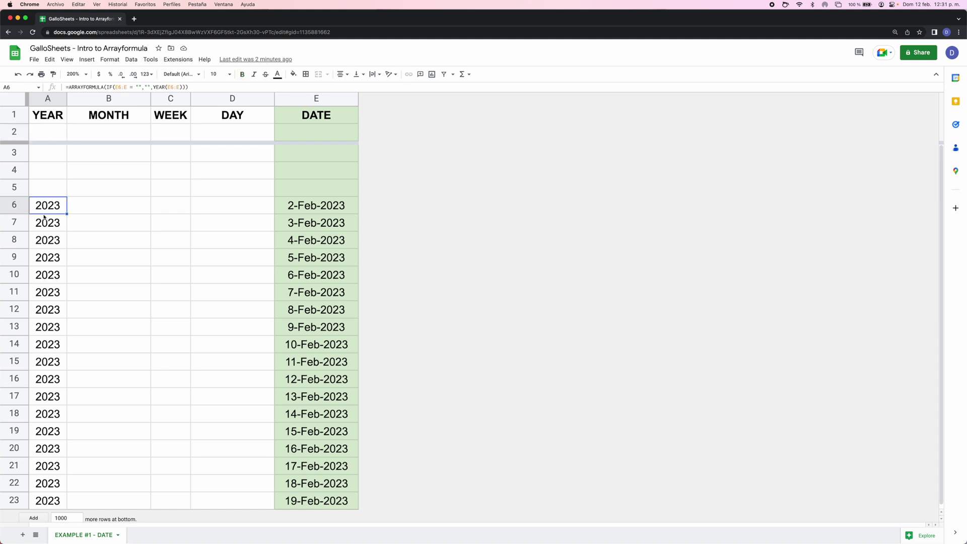
left_click(200, 86)
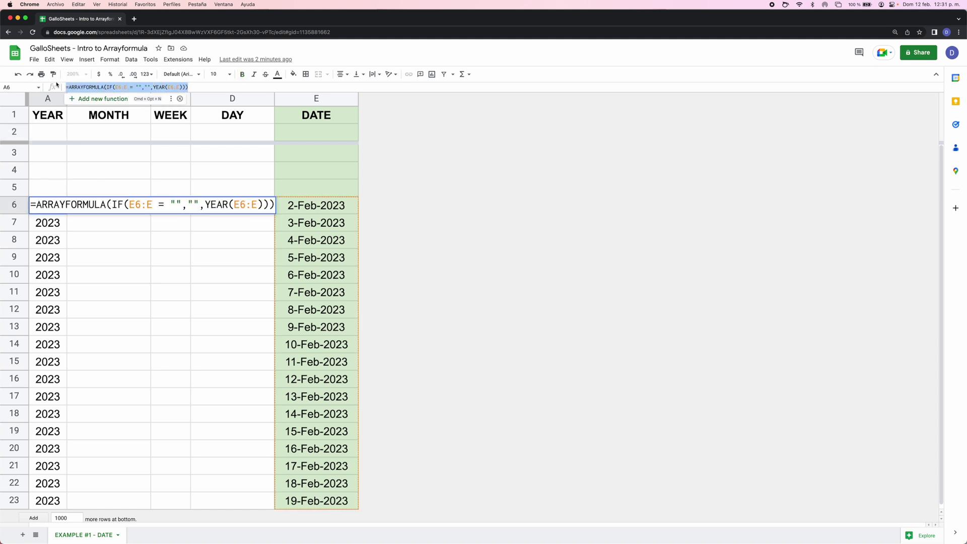
key("Escape")
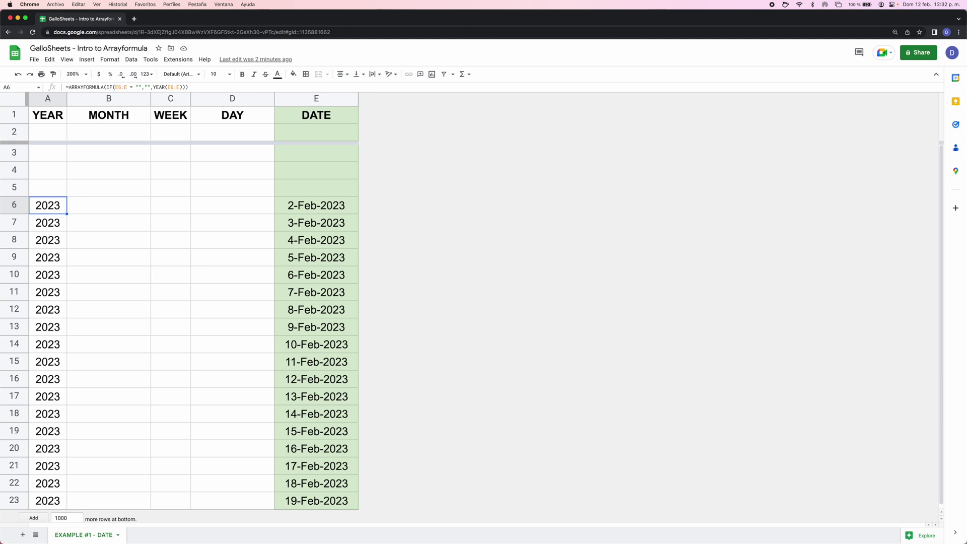
key("Delete")
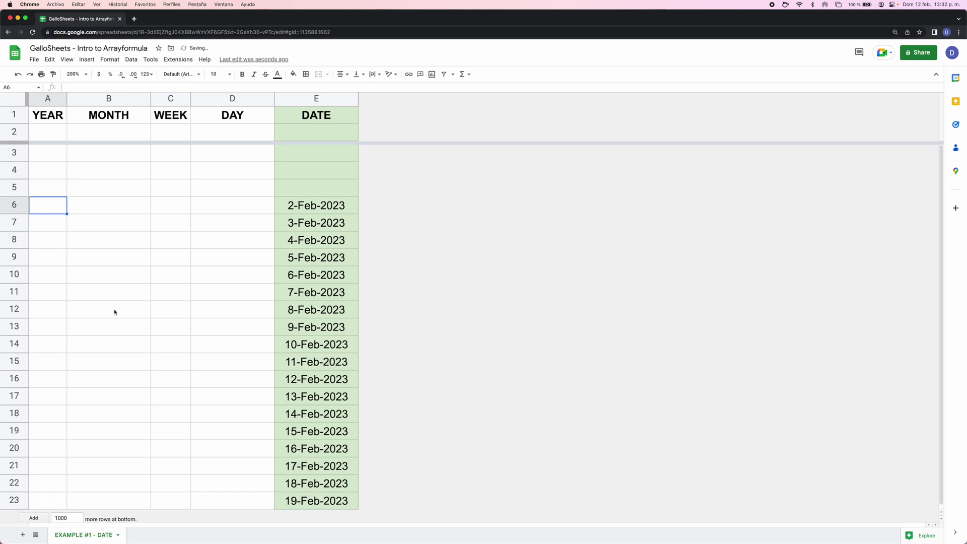
Step: Enter =ARRAYFORMULA(IF(E6:E = "","",YEAR(E6:E))) in A2, in the frozen row under the YEAR header
left_click(42, 130)
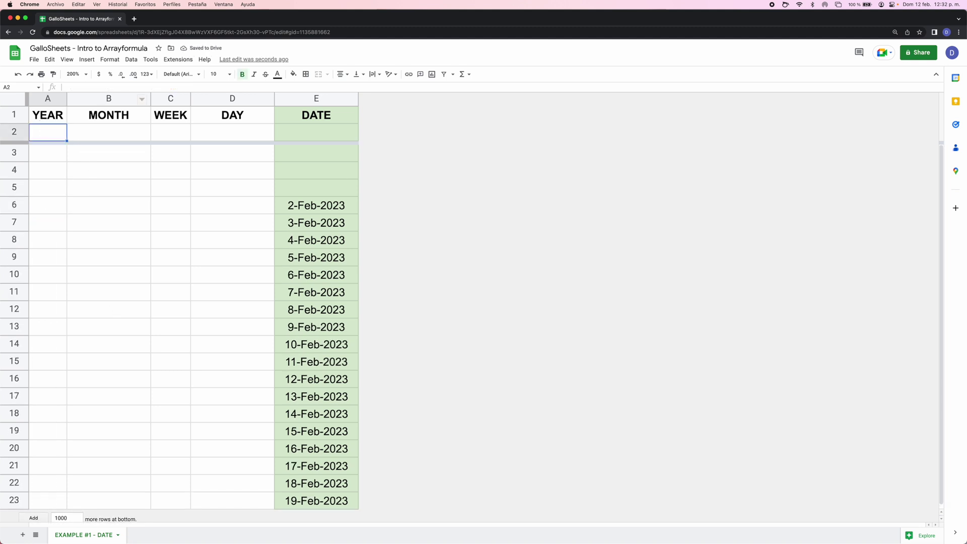
left_click(169, 86)
type("=ARRAYFORMULA(IF(E6:E = \"\",\"\",YEAR(E6:E)))")
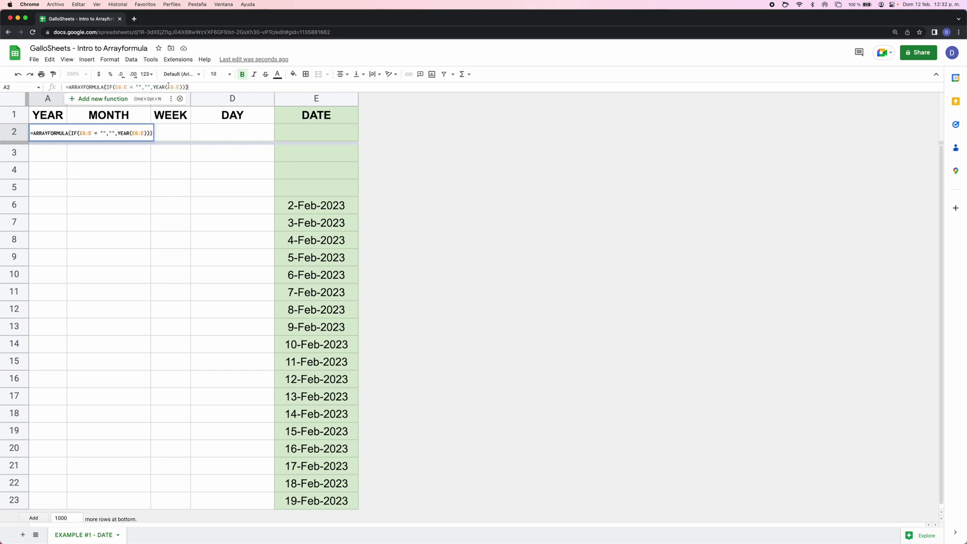
key("Return")
key("Up")
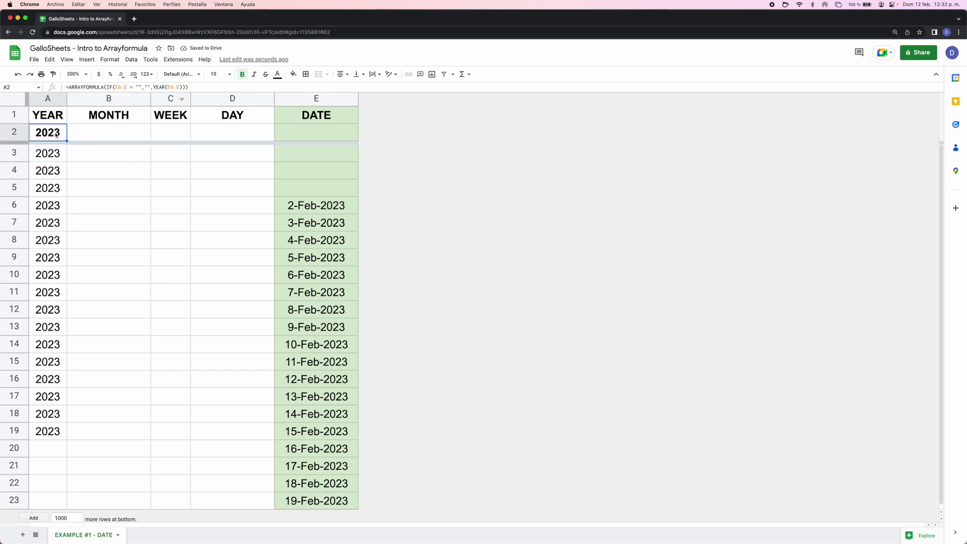
Step: Change both range references in the A2 formula to E2:E, making it =ARRAYFORMULA(IF(E2:E = "","",YEAR(E2:E)))
left_click(121, 88)
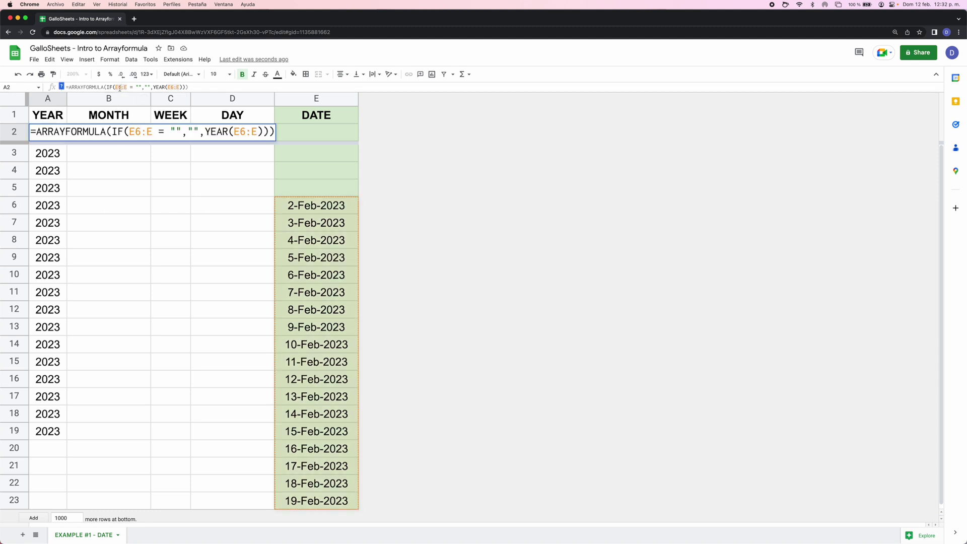
key("Escape")
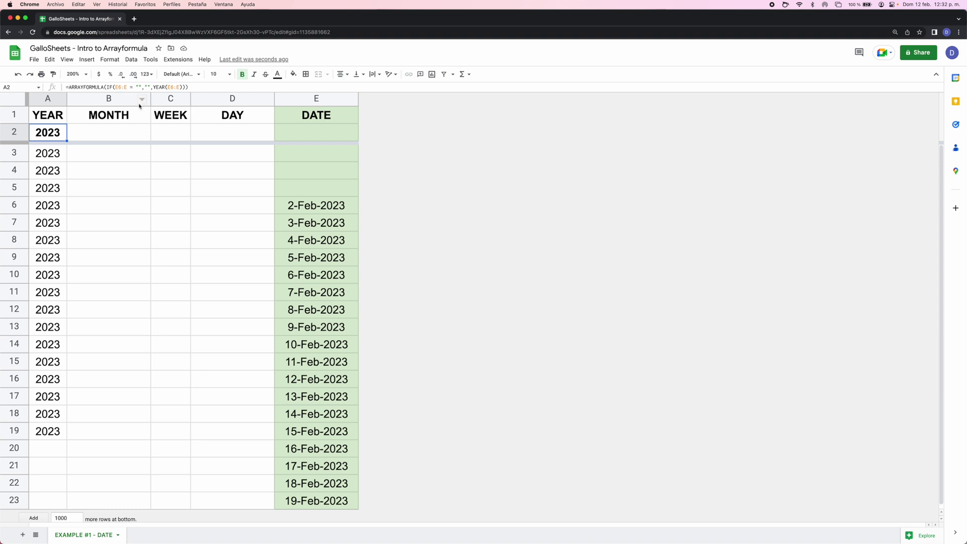
left_click(14, 134)
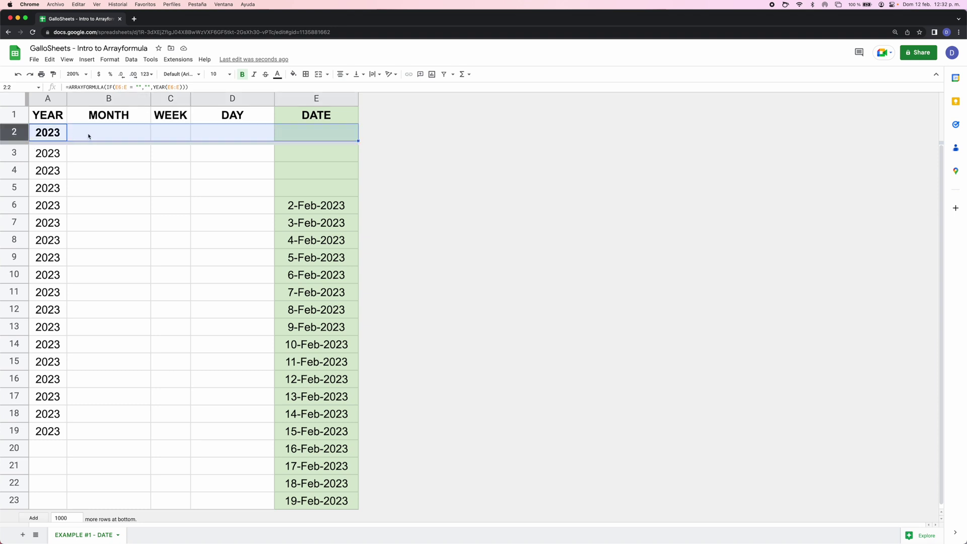
left_click(40, 134)
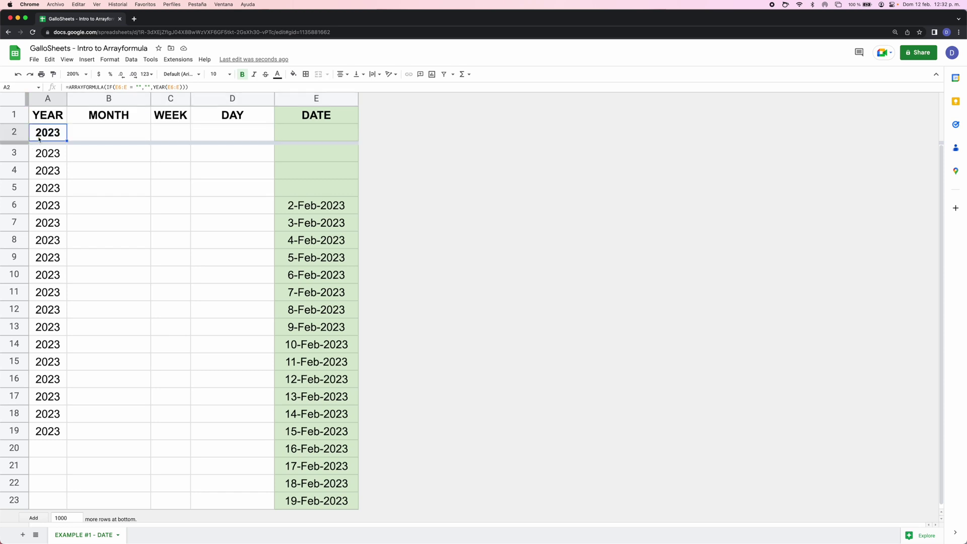
left_click(121, 88)
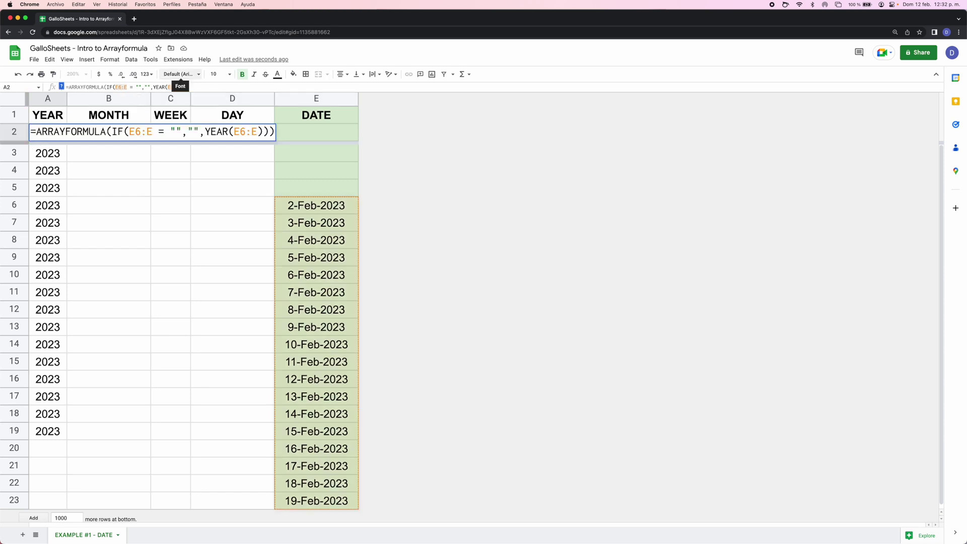
key("BackSpace")
type("2")
key("BackSpace")
type("2")
key("Return")
scroll(166, 307, "down", 1)
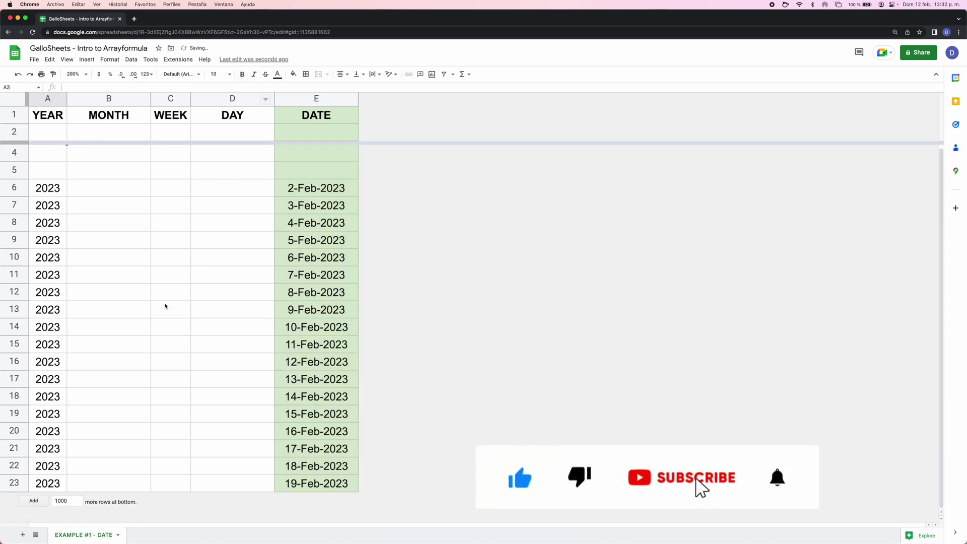
Step: Insert one more blank row above row 4
scroll(169, 343, "up", 1)
scroll(166, 343, "down", 1)
scroll(126, 282, "up", 1)
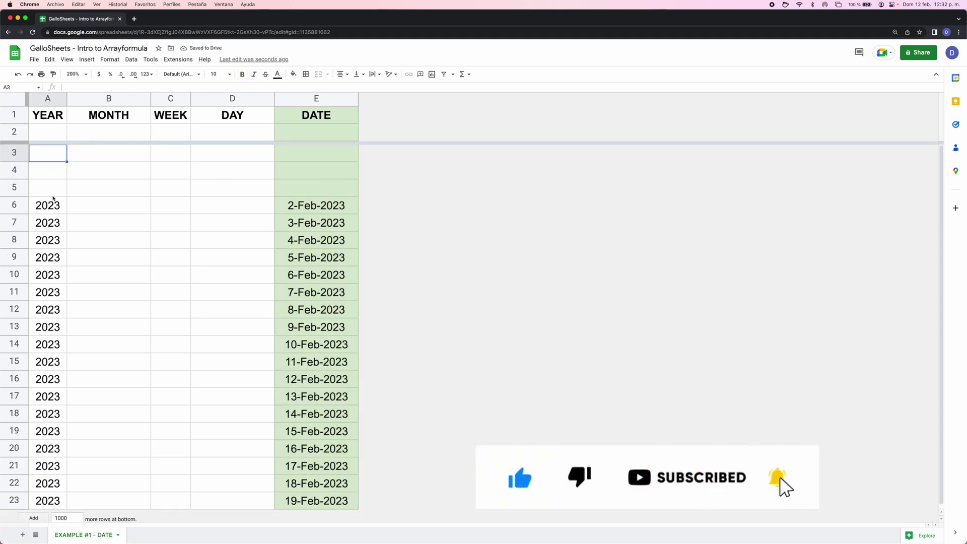
right_click(16, 171)
left_click(67, 239)
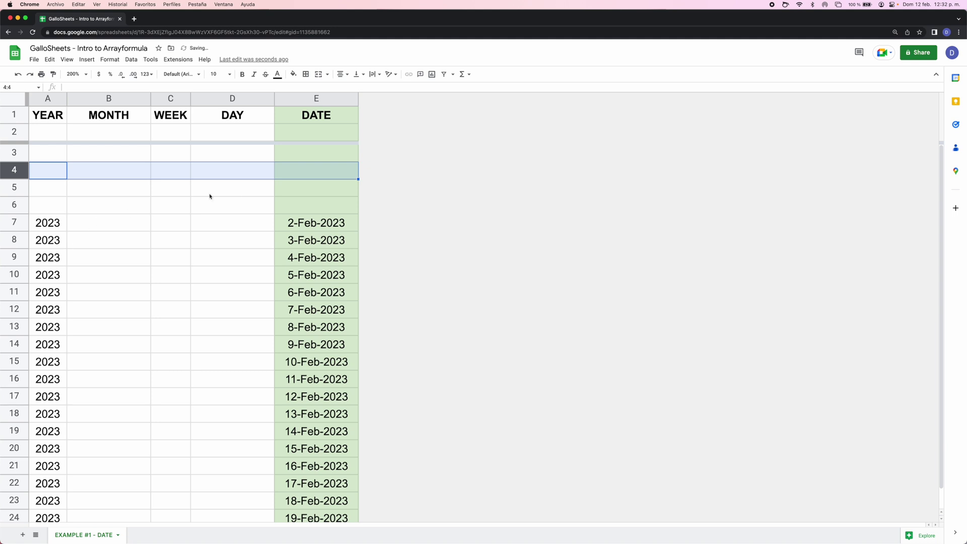
Step: Fill the DATE series backwards from 2-Feb-2023 in E7 up to E3 to complete the blank date cells
left_click(302, 170)
left_click(316, 222)
left_click_drag(357, 229, 344, 154)
left_click(202, 184)
Step: Insert a row above row 5 and enter the date 4/4 in its DATE cell E5
right_click(29, 153)
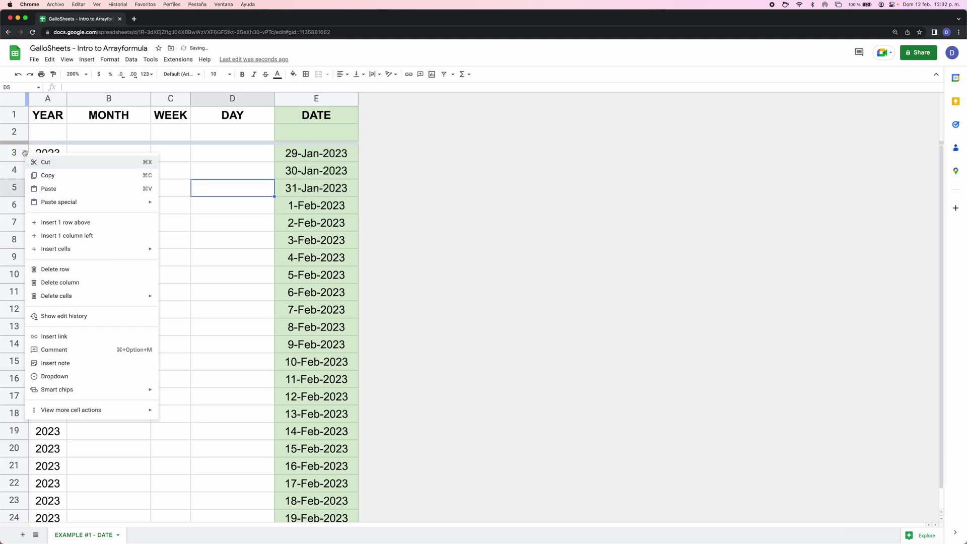
left_click(58, 221)
left_click(328, 189)
type("4/4")
key("Return")
Step: Insert a row above row 3 and enter the date 5-May-2023 in E3
right_click(22, 151)
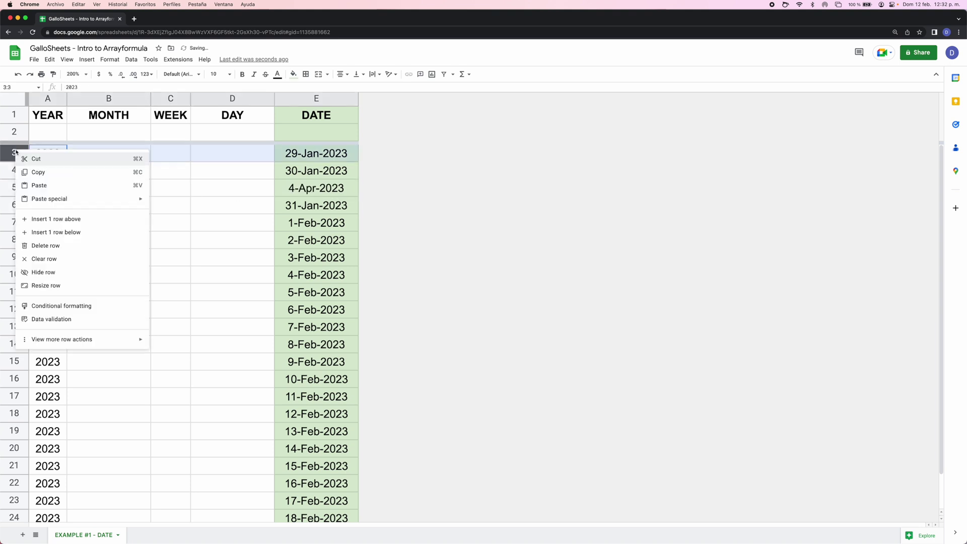
left_click(58, 221)
left_click(339, 154)
type("5/5")
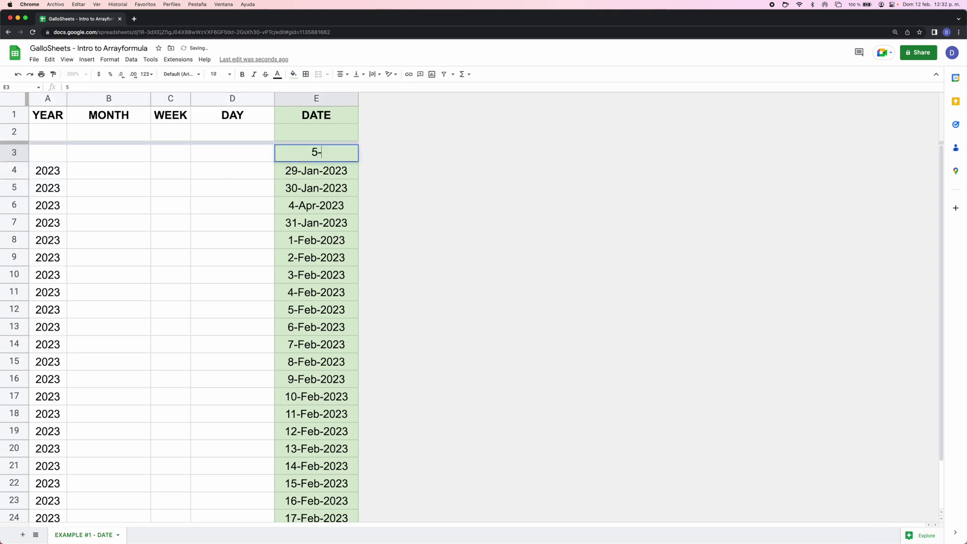
key("Return")
Step: Create a filter over the data from row 2 down, with row 2 as the filter's header row
left_click(62, 133)
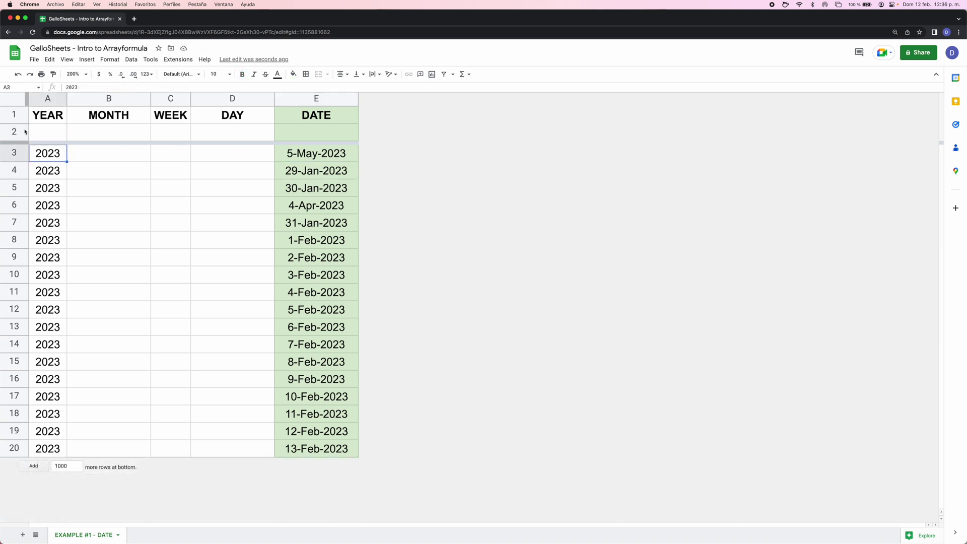
left_click(25, 132)
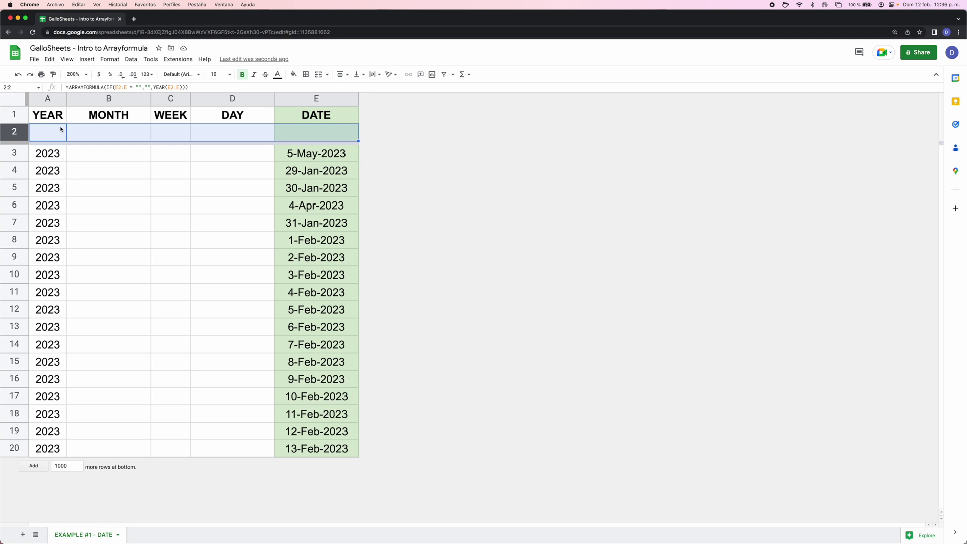
key("super+shift+Down")
left_click(444, 74)
left_click(212, 187)
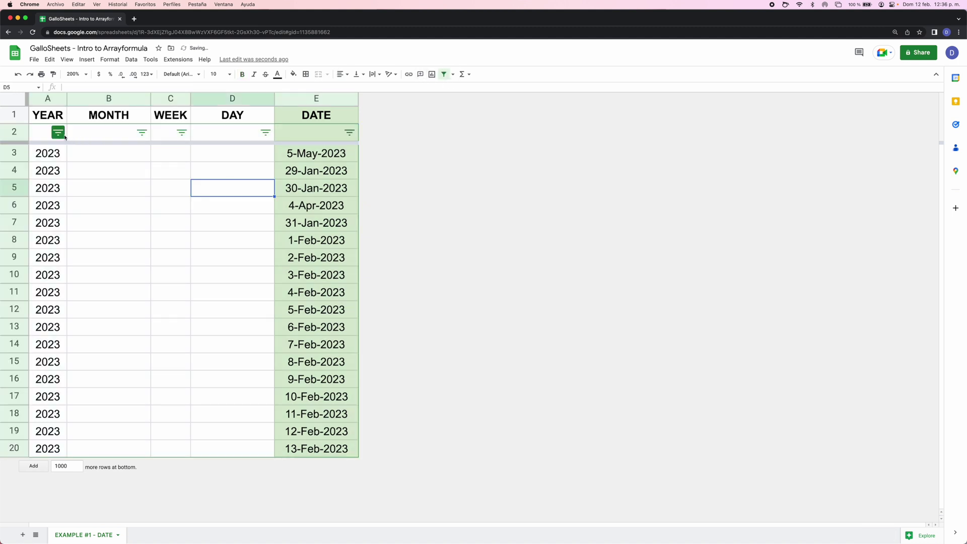
left_click(40, 133)
left_click(123, 160)
left_click(61, 156)
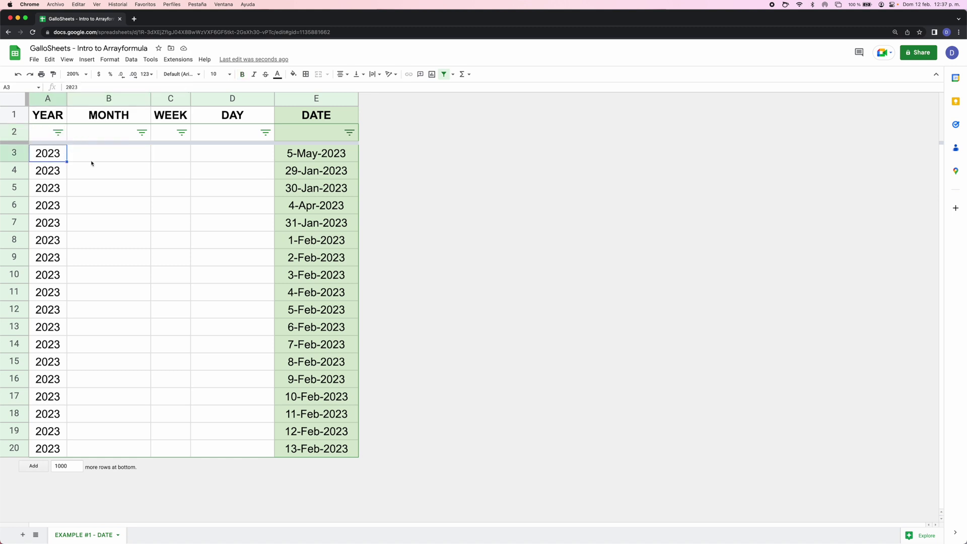
left_click(57, 99)
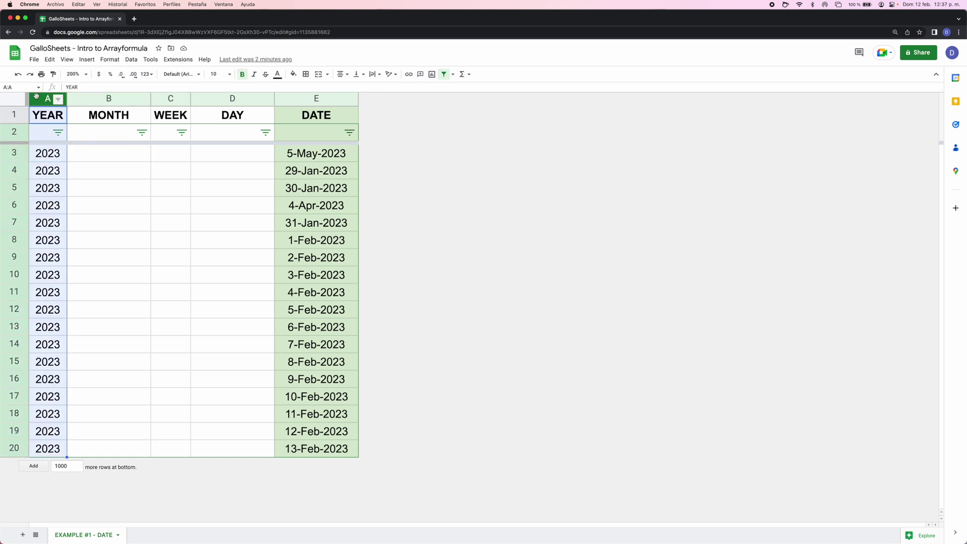
left_click(88, 99)
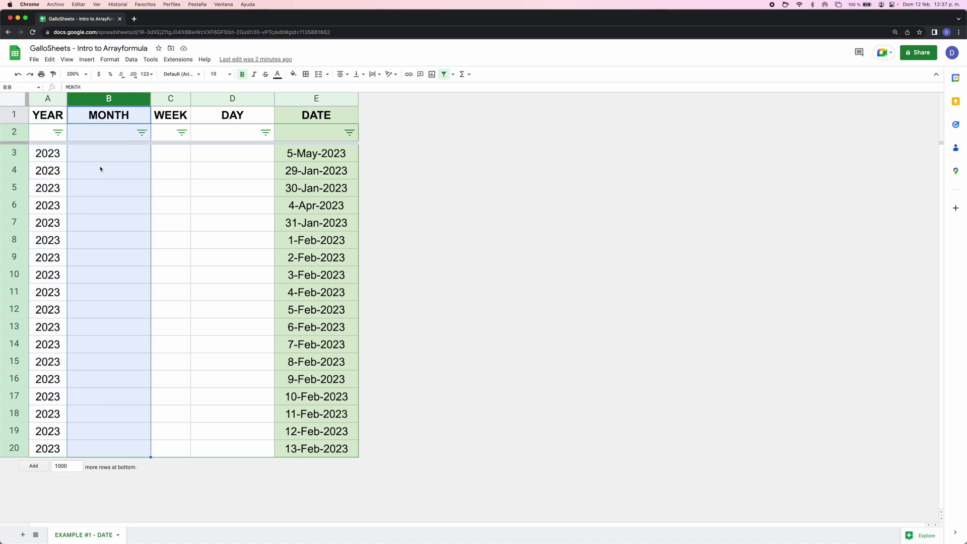
left_click(104, 130)
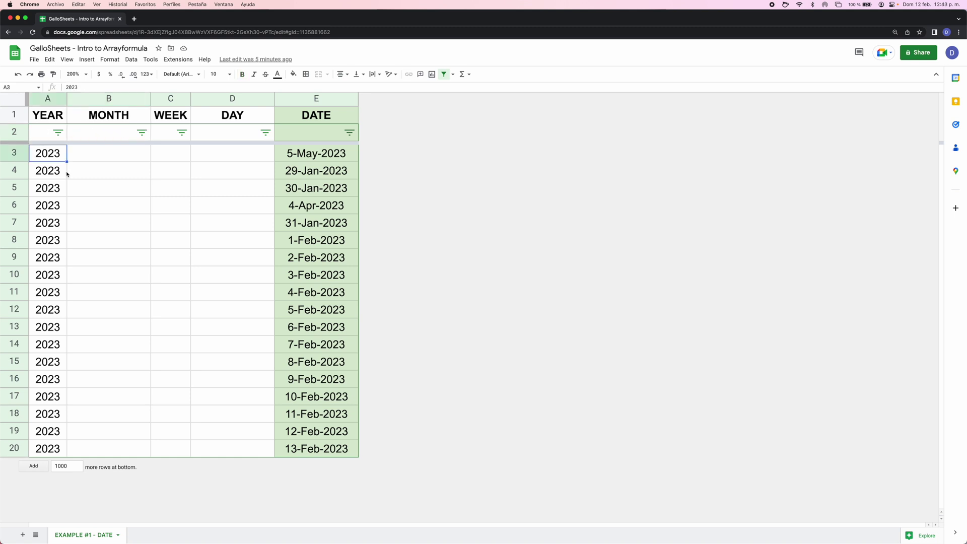
left_click(101, 101)
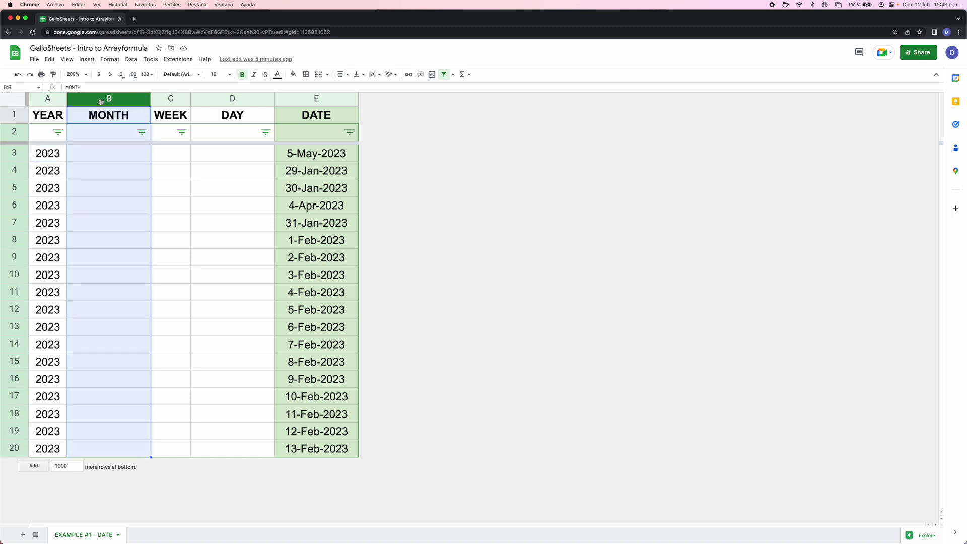
Step: Copy the YEAR array formula from A2 into B2 under the MONTH header
left_click(38, 135)
key("cmd+c")
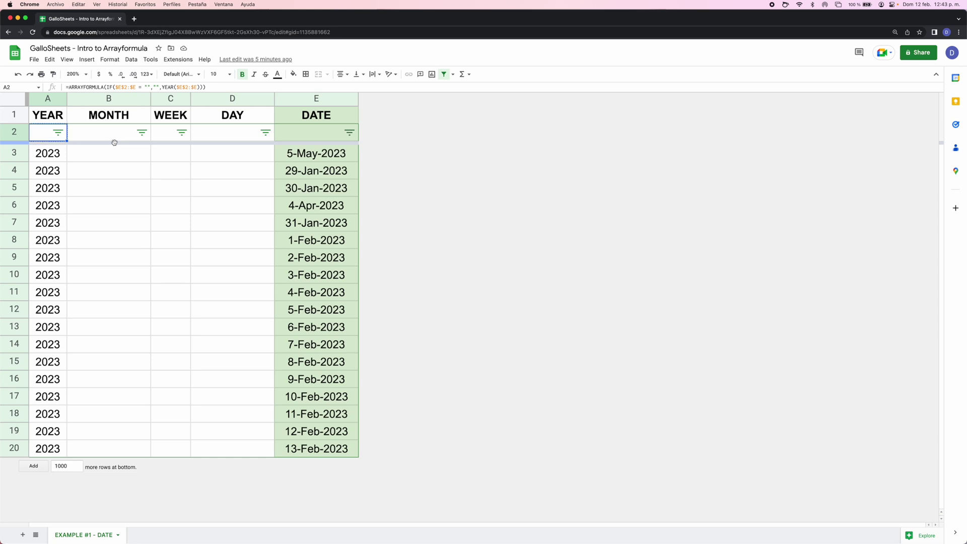
key("Right")
key("cmd+v")
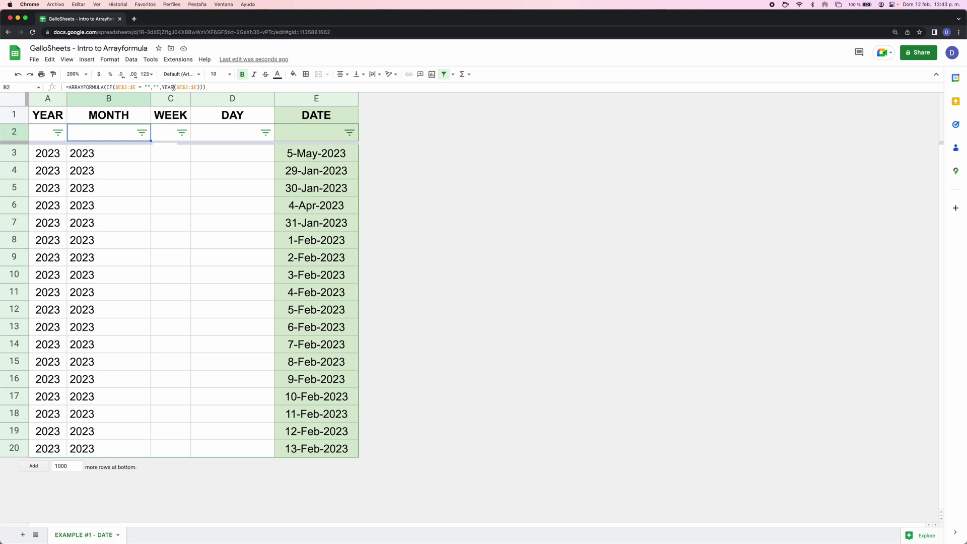
Step: Change the B2 formula to return month names: =ARRAYFORMULA(IF($E$2:$E = "","",TEXT($E$2:$E,"MMMM")))
left_click(173, 87)
left_click_drag(174, 87, 161, 87)
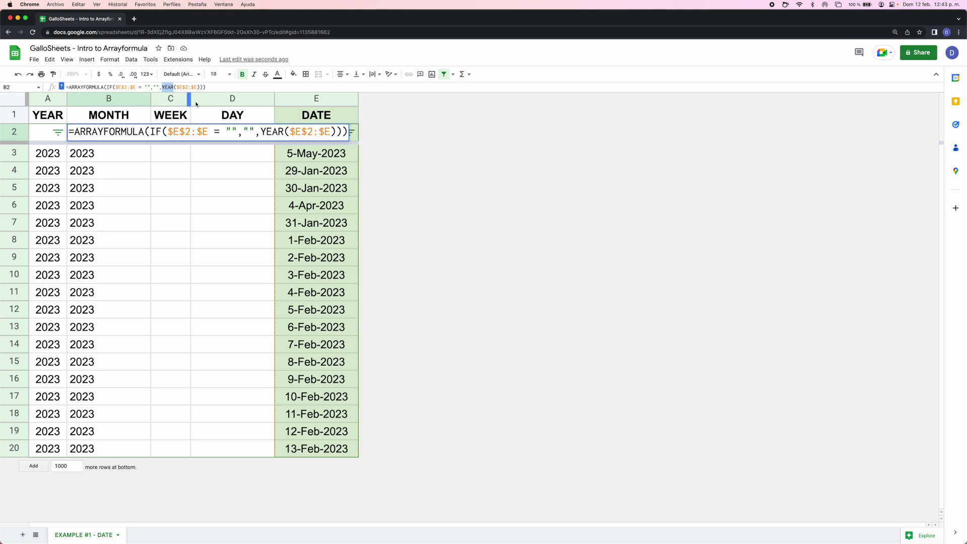
type("TEXT")
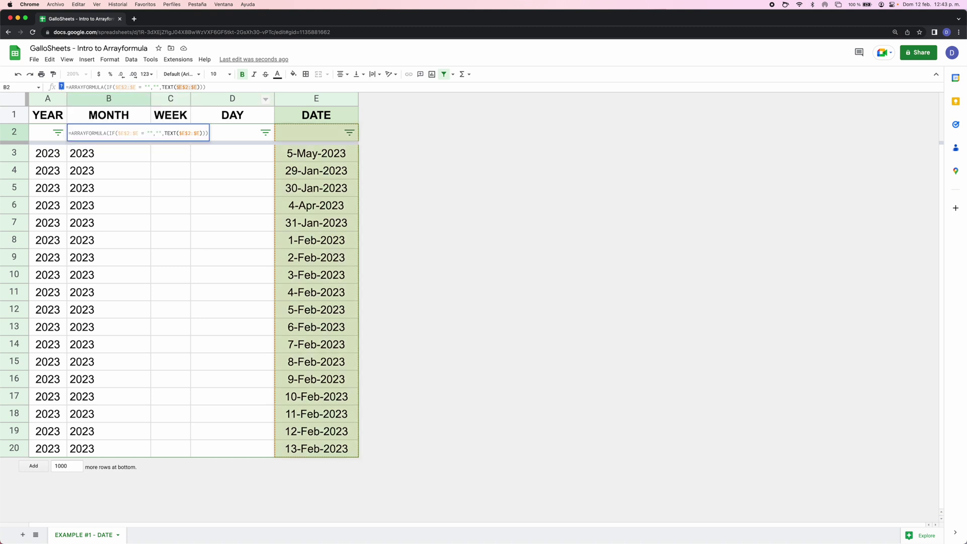
key("BackSpace")
key("BackSpace")
key("BackSpace")
type(", ")
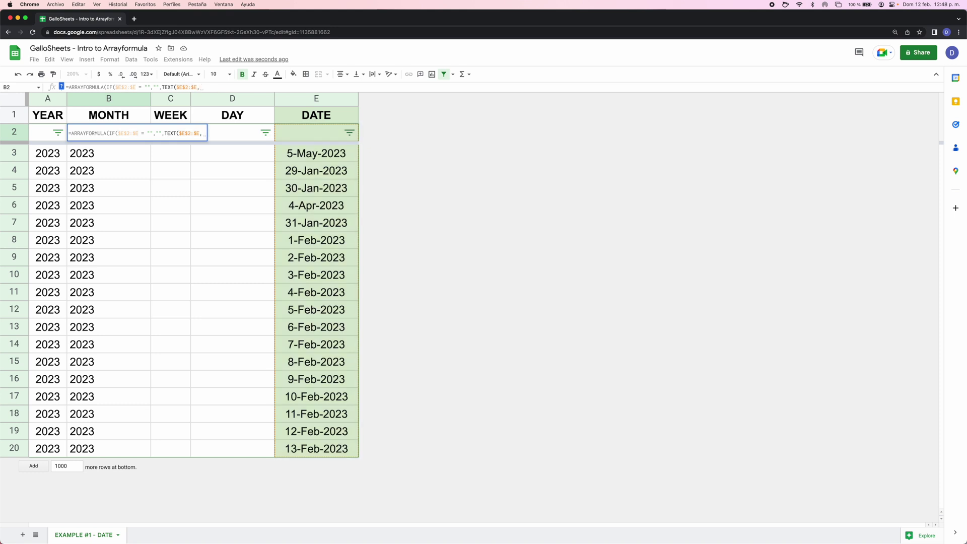
type("\"")
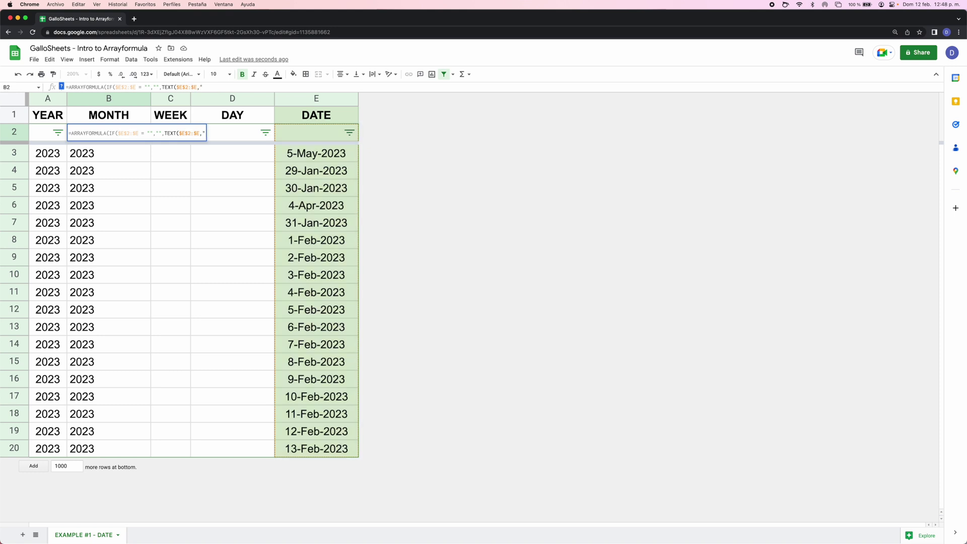
type("MMMM\")")
double_click(207, 86)
left_click(249, 87)
key("Return")
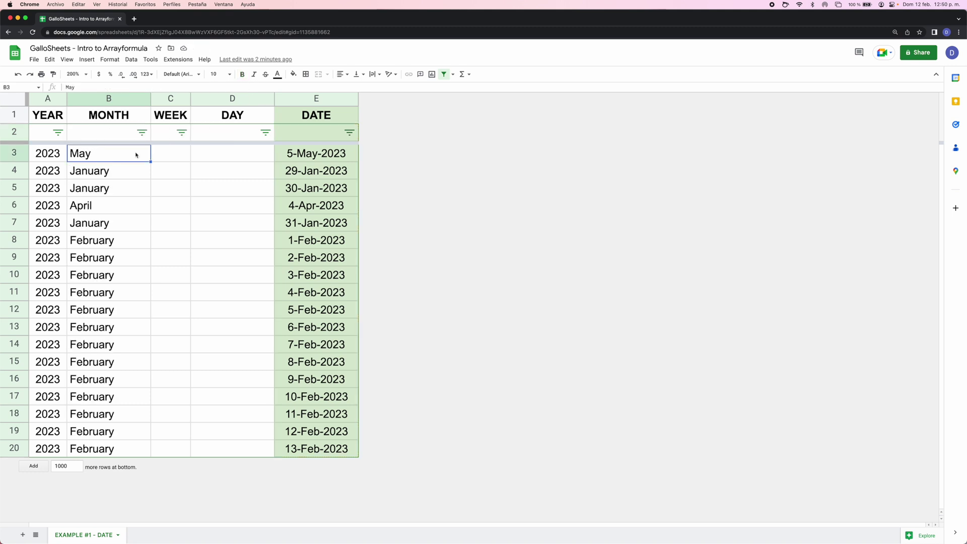
Step: Wrap the TEXT part of the B2 formula in UPPER, making =ARRAYFORMULA(IF($E$2:$E = "","",UPPER(TEXT($E$2:$E,"MMMM"))))
left_click_drag(110, 153, 108, 453)
left_click(112, 156)
left_click(108, 132)
left_click(161, 88)
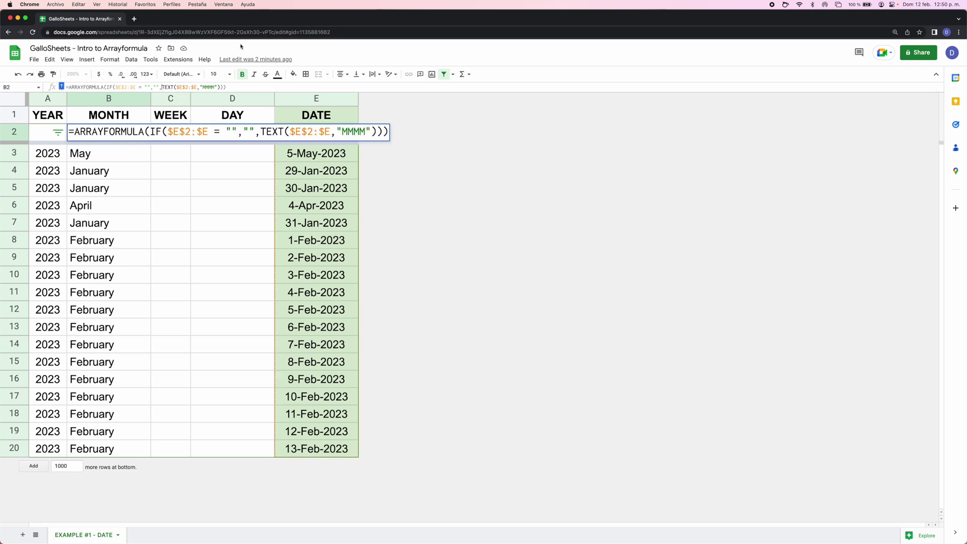
type("UPPER(")
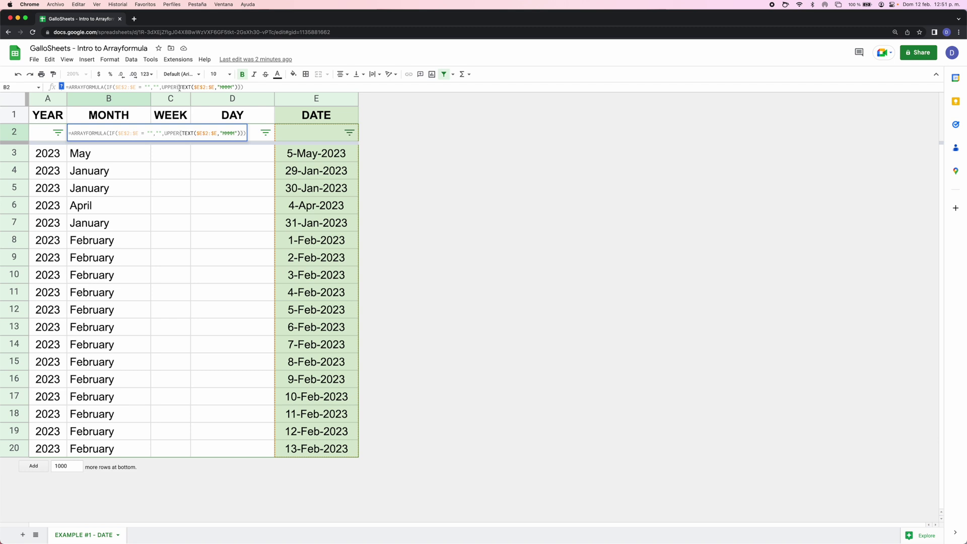
left_click(263, 87)
type(")")
key("Return")
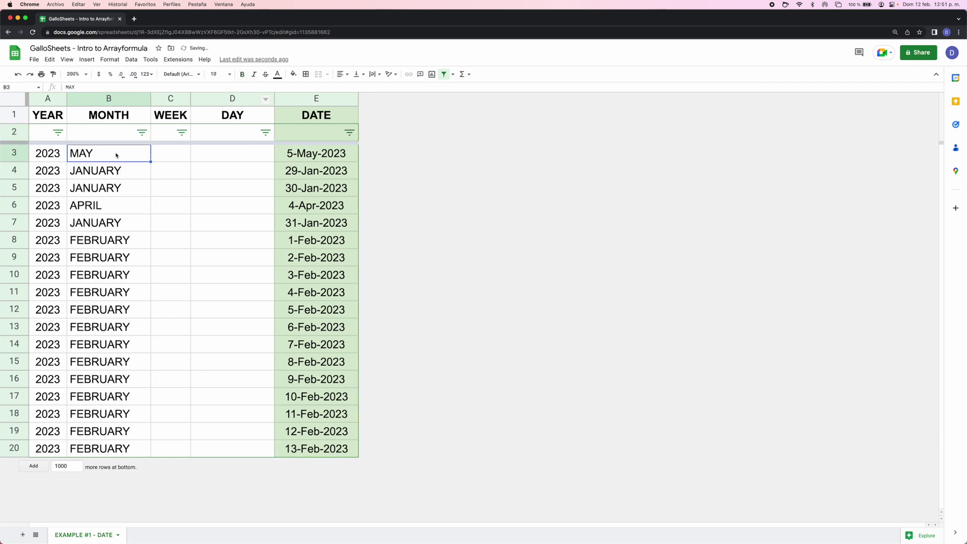
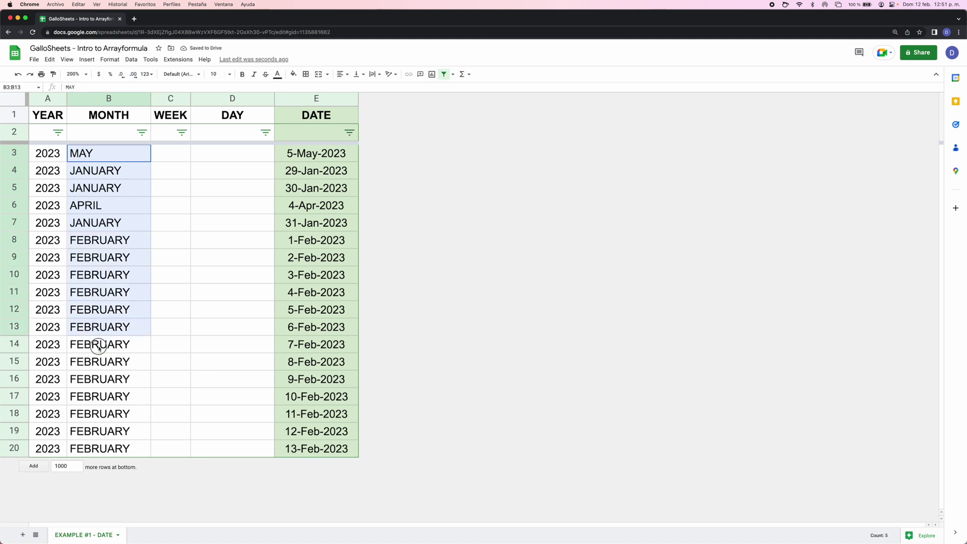
Step: Replace UPPER with LOWER in the B2 formula to try lowercase month names
left_click(111, 238)
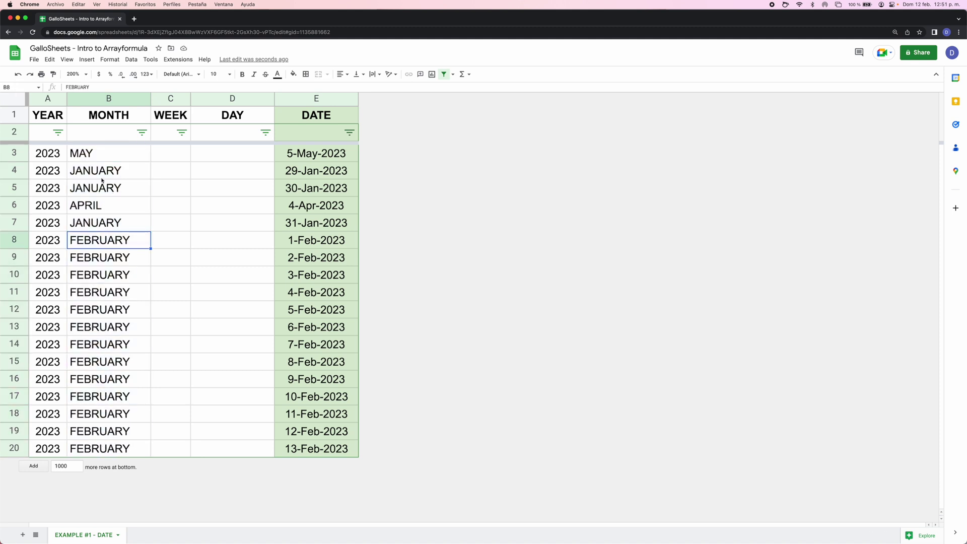
left_click(101, 132)
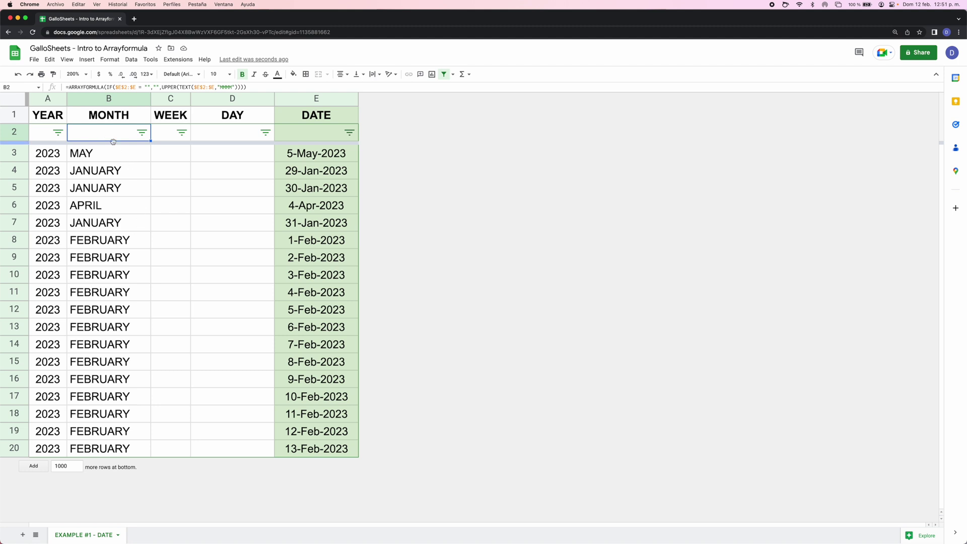
left_click_drag(176, 87, 163, 87)
type("LOWER")
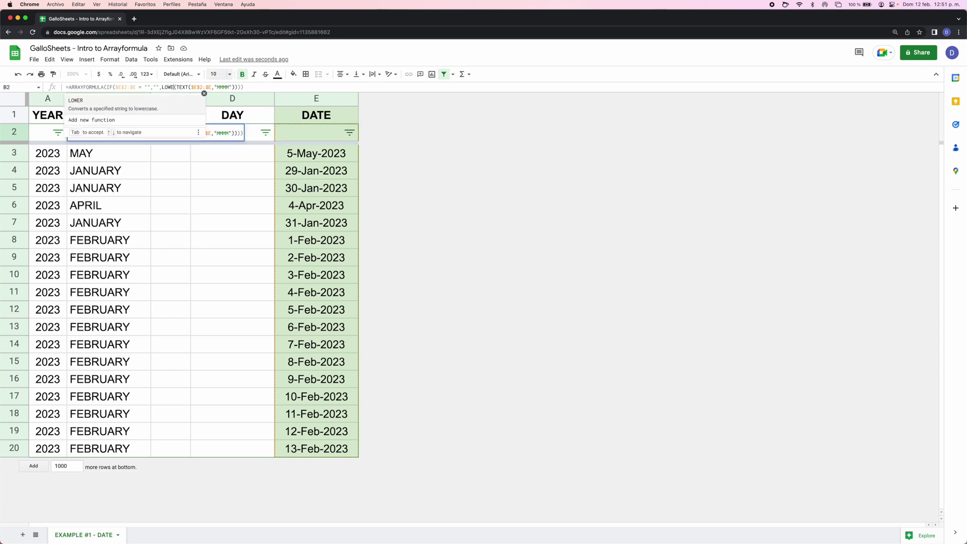
left_click(179, 87)
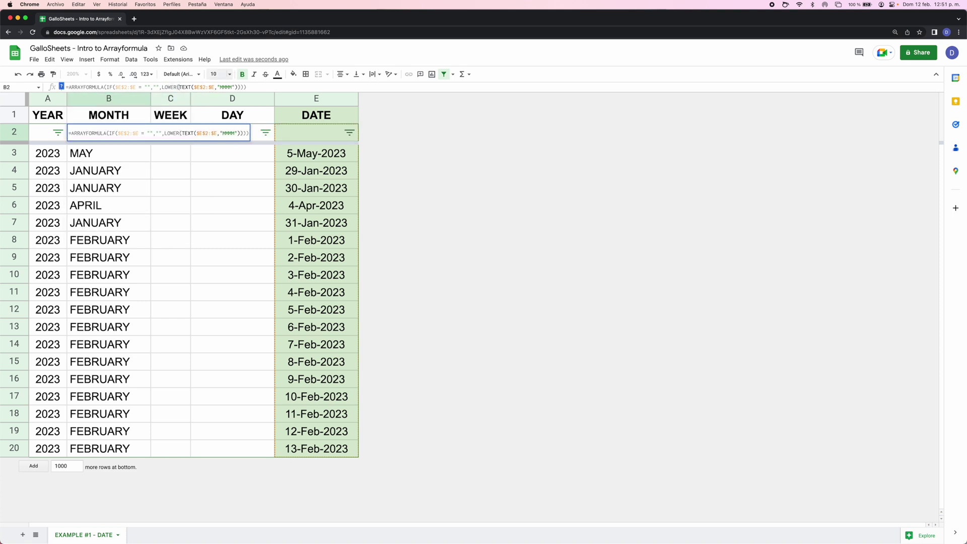
key("Return")
Step: Replace LOWER with PROPER in the B2 formula to try capitalized month names
left_click(128, 132)
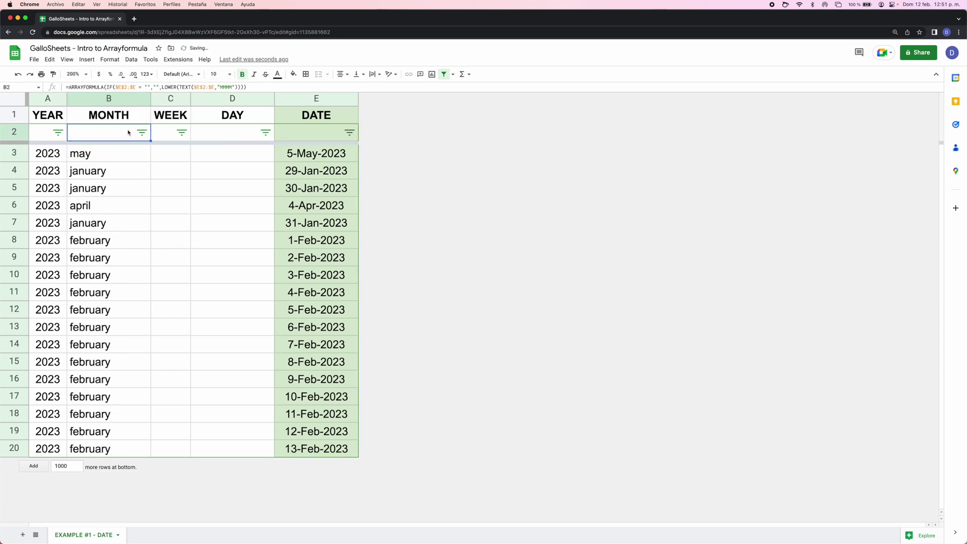
double_click(171, 87)
type("PROPER")
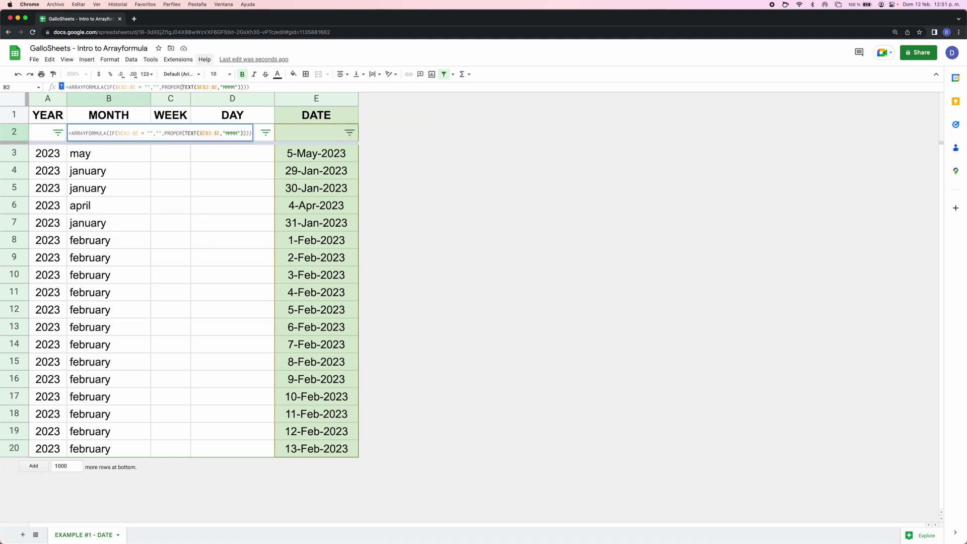
key("Return")
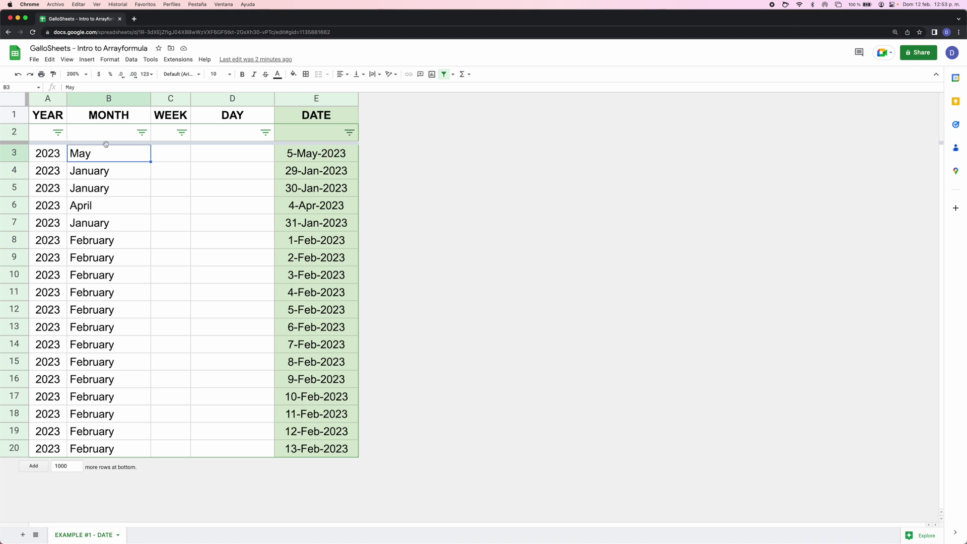
Step: Switch the B2 formula from PROPER back to UPPER and select the whole MONTH column
left_click(101, 133)
double_click(180, 86)
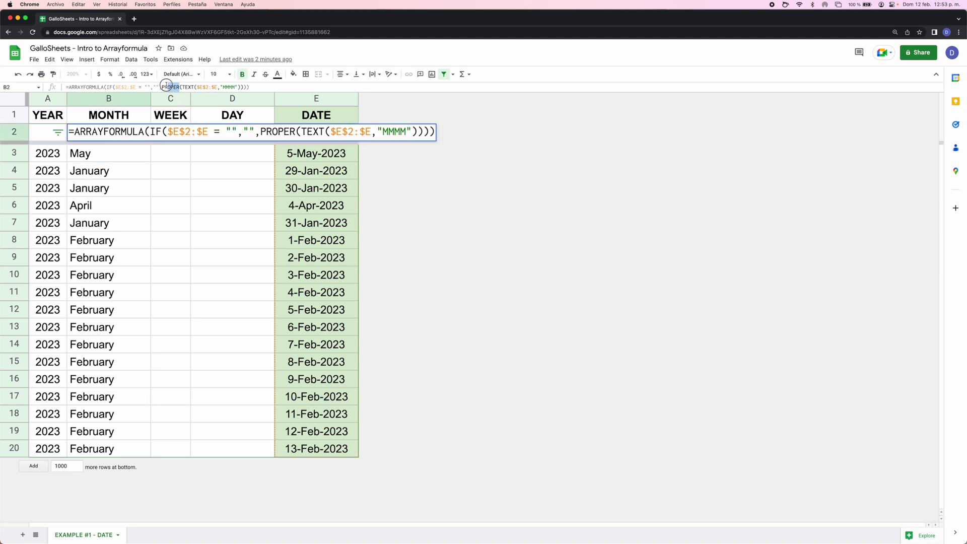
type("UPPER")
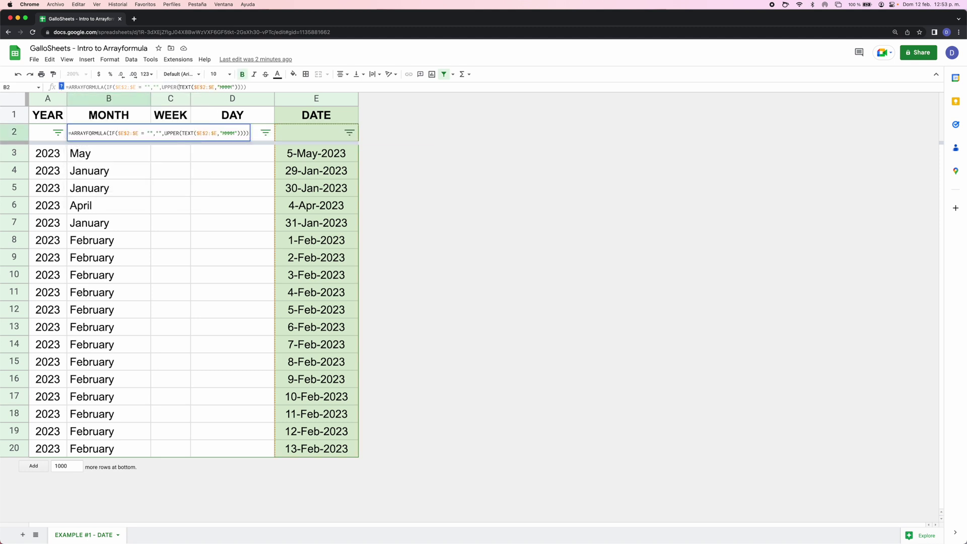
key("Return")
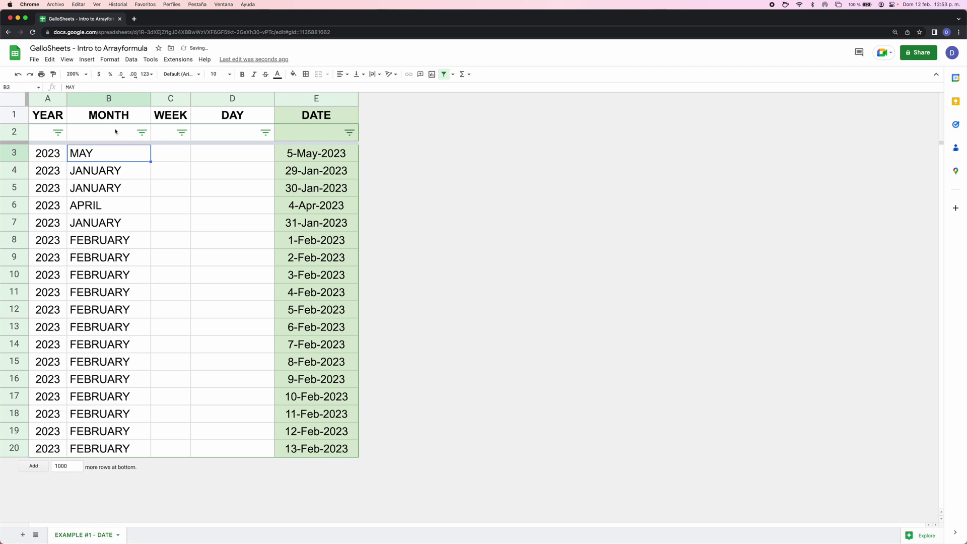
left_click(108, 98)
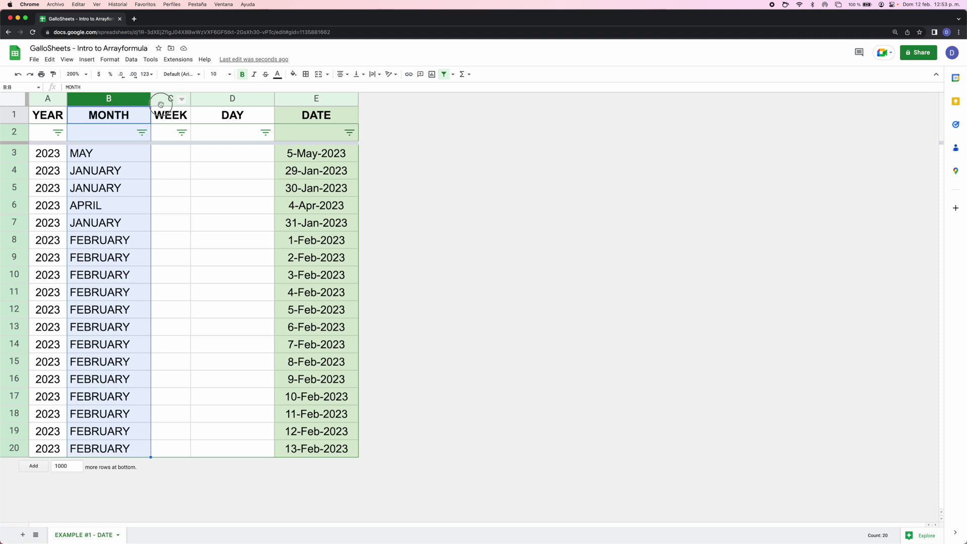
Step: Copy the YEAR formula from A2 into C2 under the WEEK heading
left_click(163, 140)
key("Left")
key("Left")
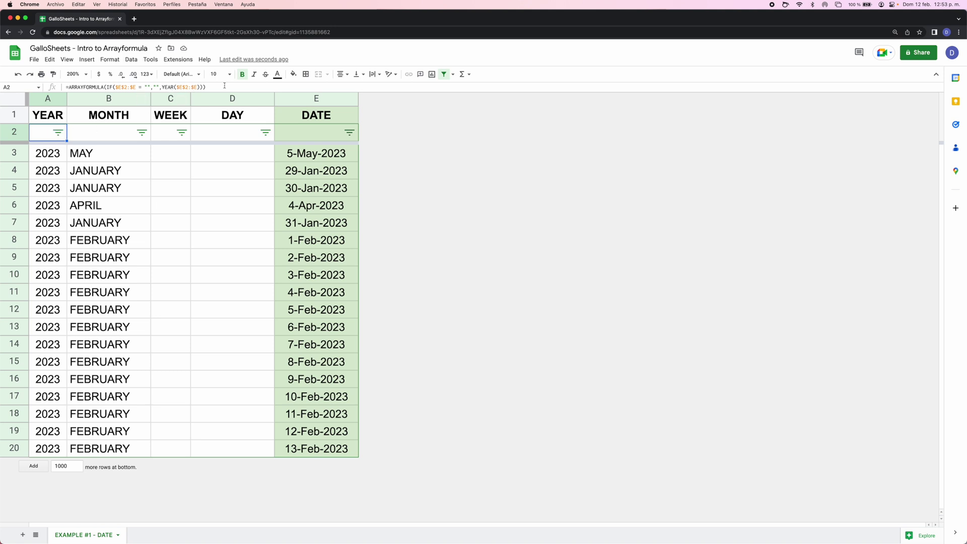
left_click_drag(229, 85, 50, 89)
key("ctrl+x")
left_click(171, 132)
left_click(184, 87)
key("ctrl+v")
key("Return")
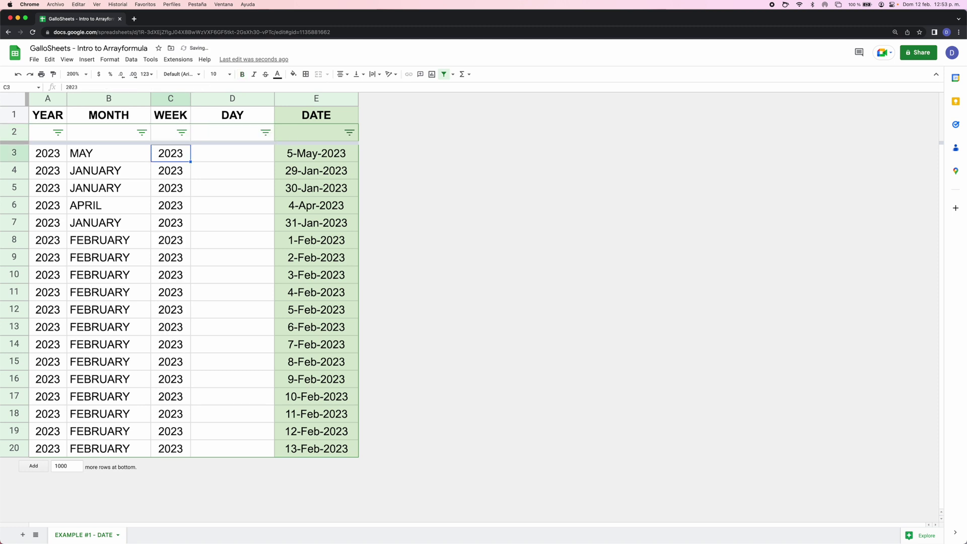
Step: Replace YEAR with WEEKNUM in the C2 formula, making =ARRAYFORMULA(IF($E$2:$E = "","",WEEKNUM($E$2:$E)))
left_click(172, 134)
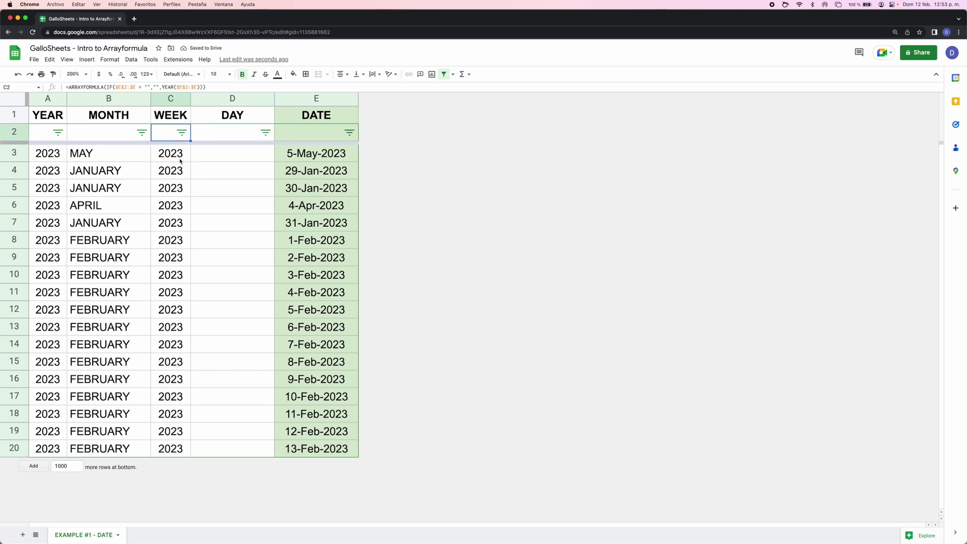
left_click(173, 86)
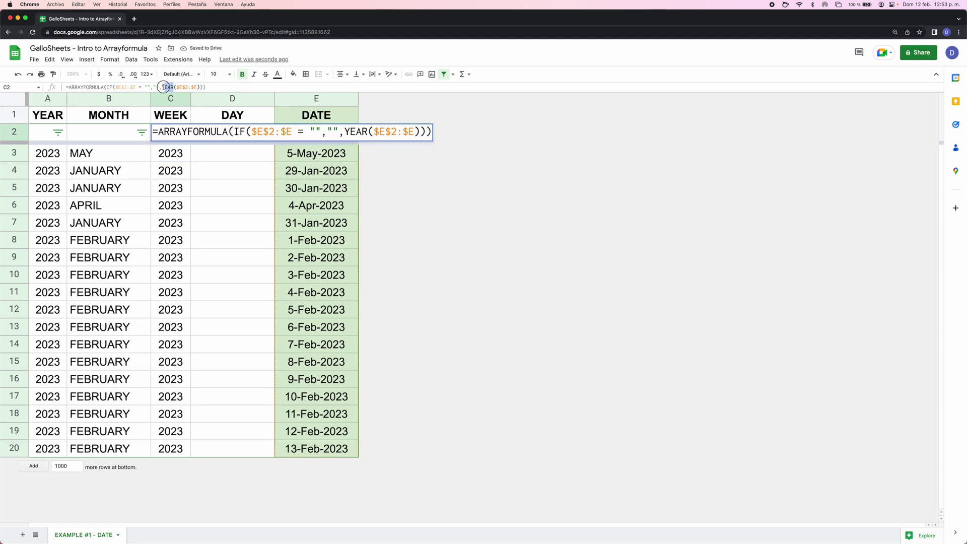
key("BackSpace")
key("BackSpace")
key("BackSpace")
key("BackSpace")
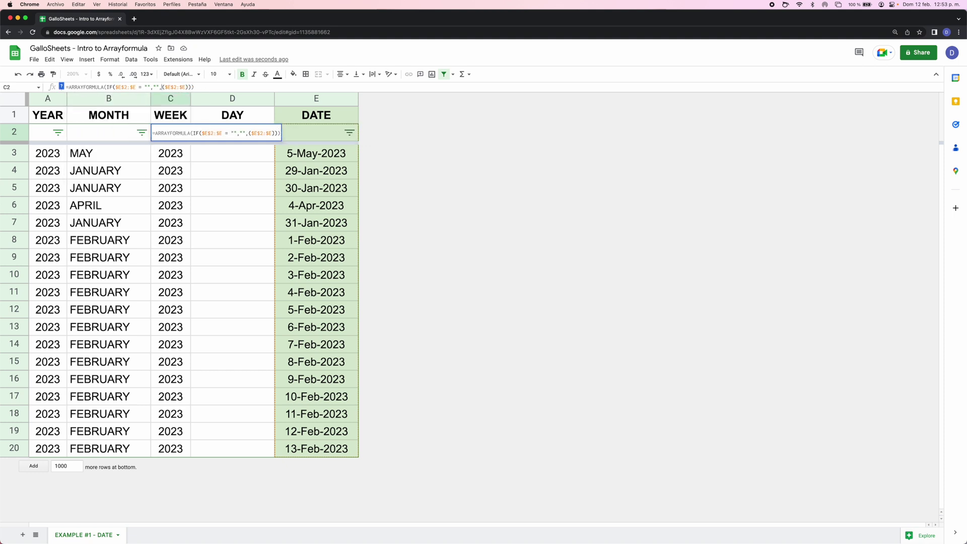
type("WEEKNUM")
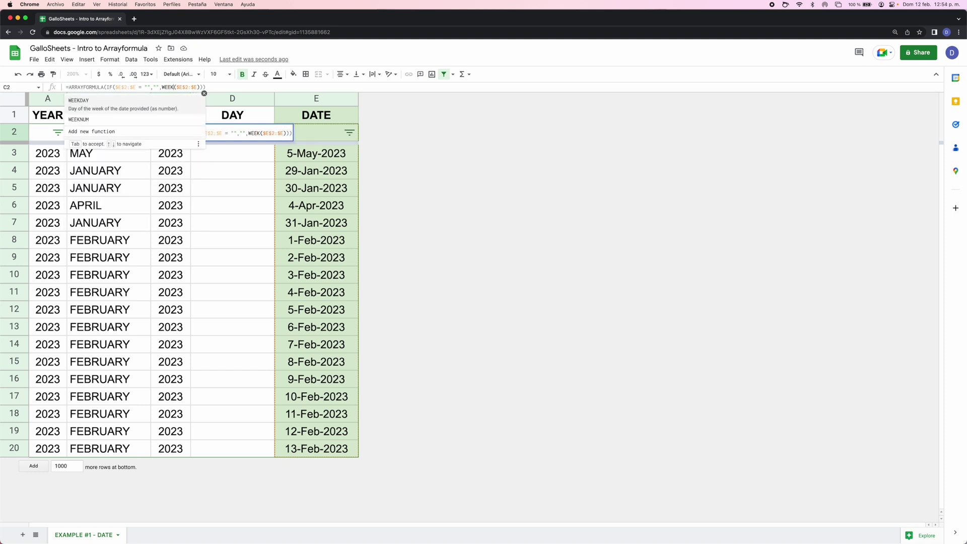
key("Escape")
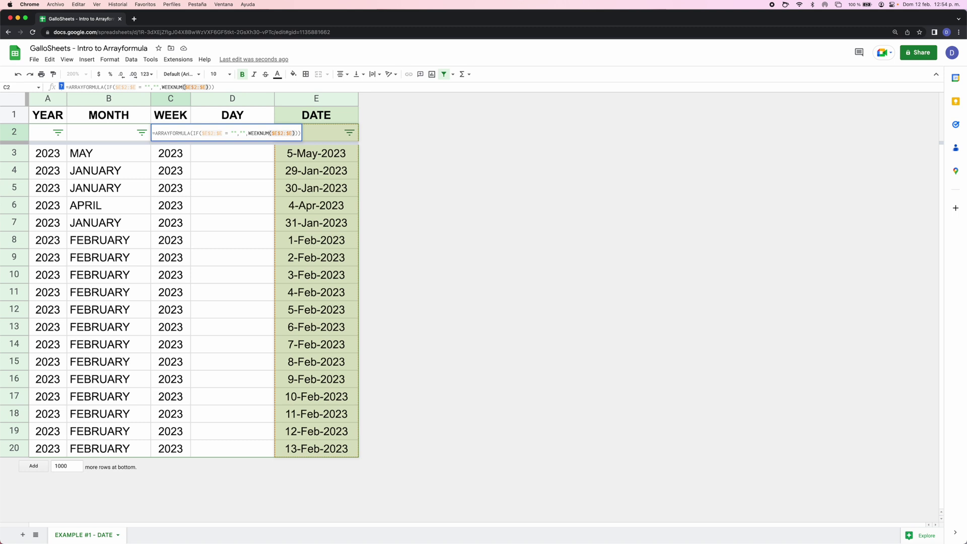
key("Return")
Step: Add 2 as the second argument of WEEKNUM in the C2 formula so weeks start on Monday, and select the whole WEEK column
left_click(166, 134)
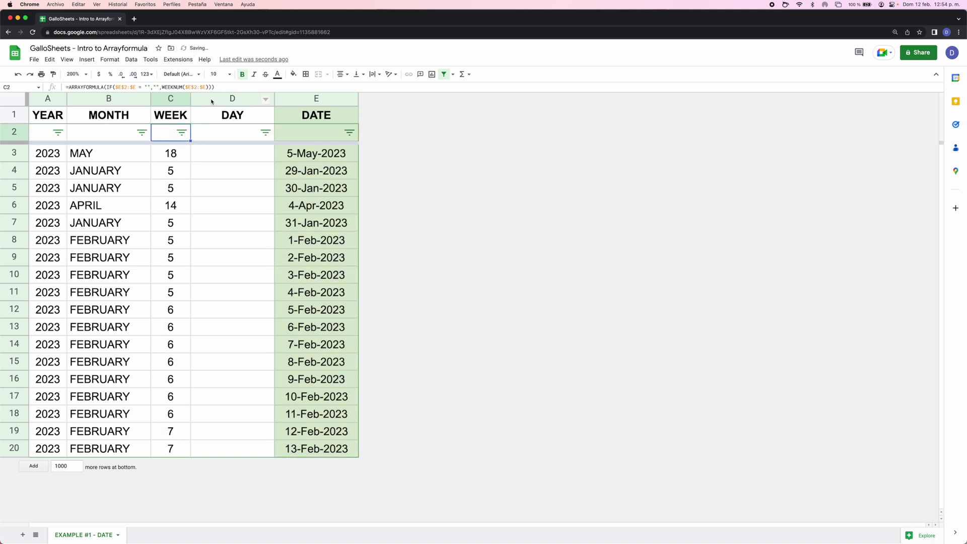
key("Return")
left_click(217, 87)
key("BackSpace")
key("BackSpace")
key("BackSpace")
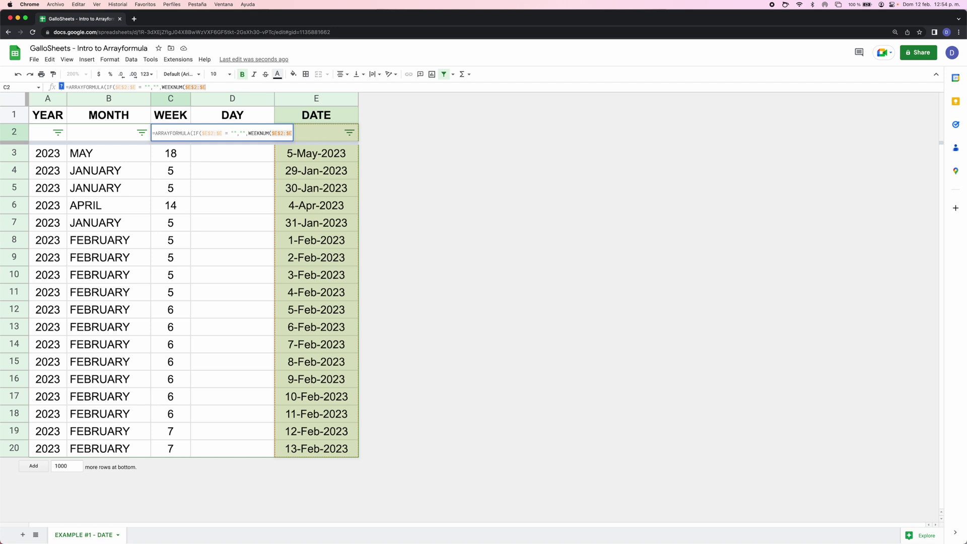
type(",")
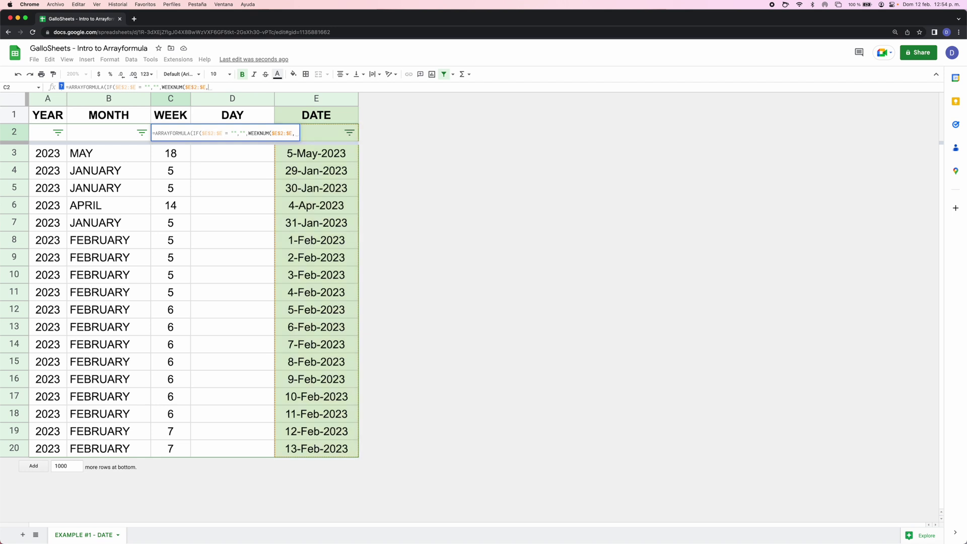
type("2")
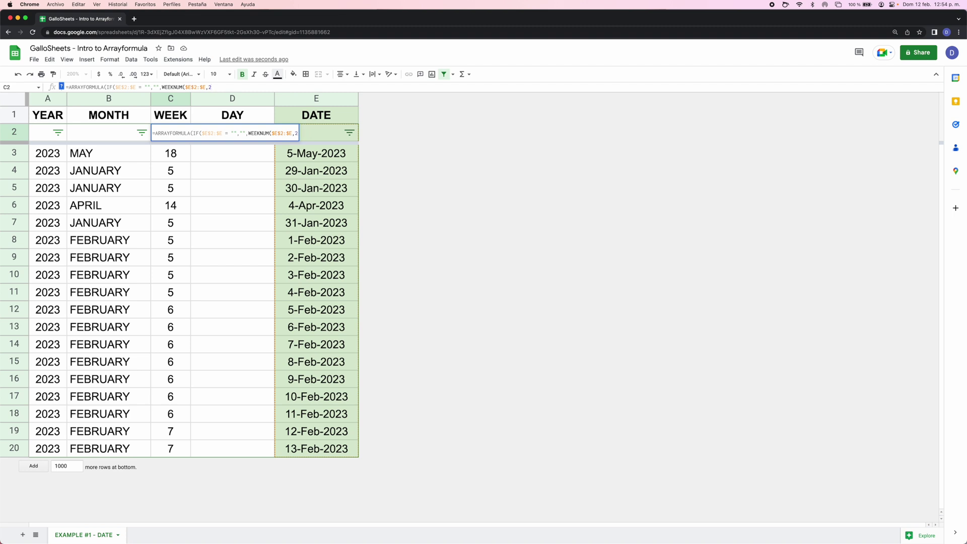
type("))")
key("Return")
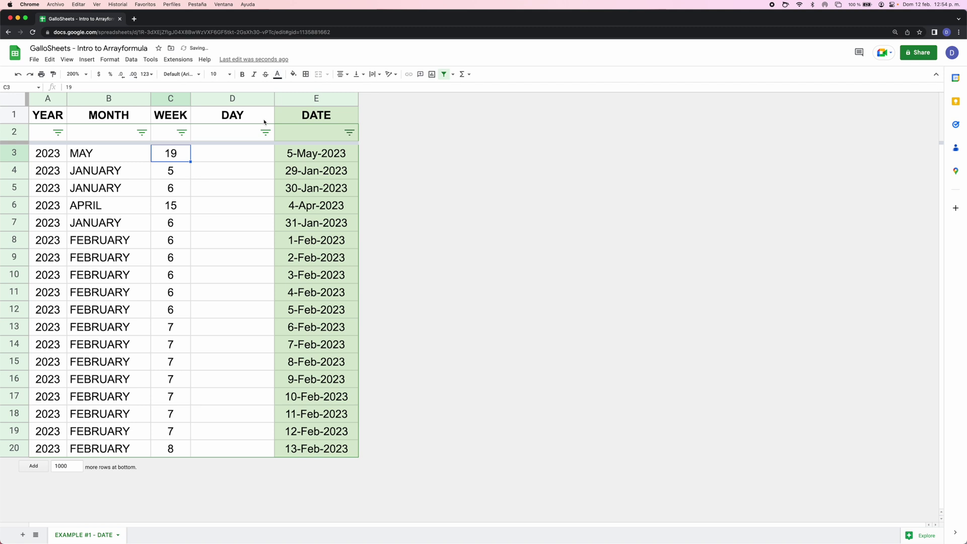
left_click(182, 98)
key("Escape")
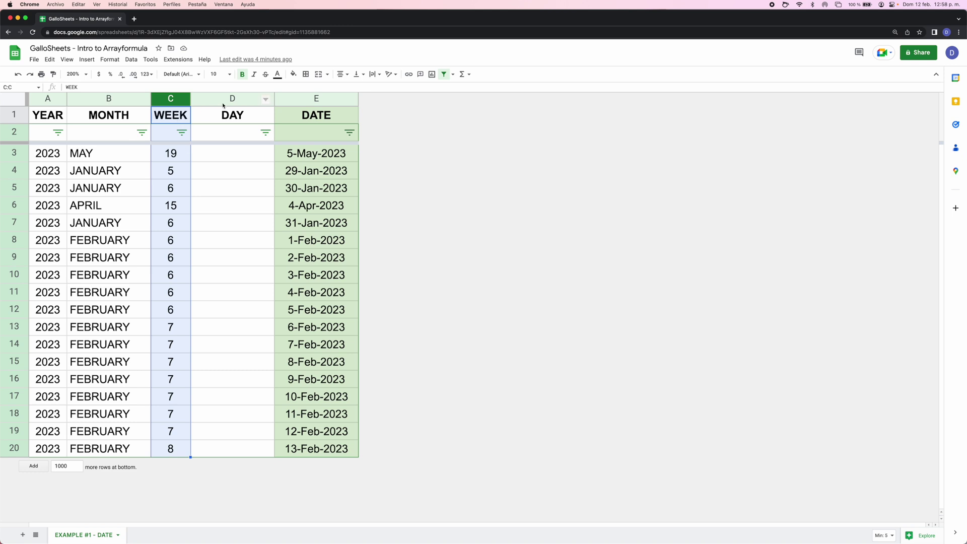
Step: Copy the MONTH formula from B2 into D2 under the DAY heading
left_click(222, 100)
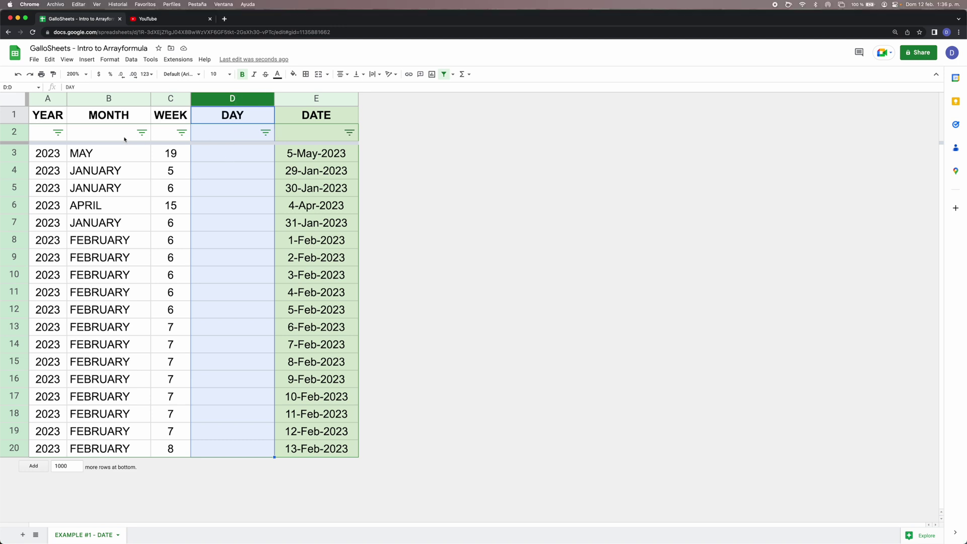
left_click(110, 136)
left_click(272, 86)
key("super+a")
key("BackSpace")
left_click(237, 132)
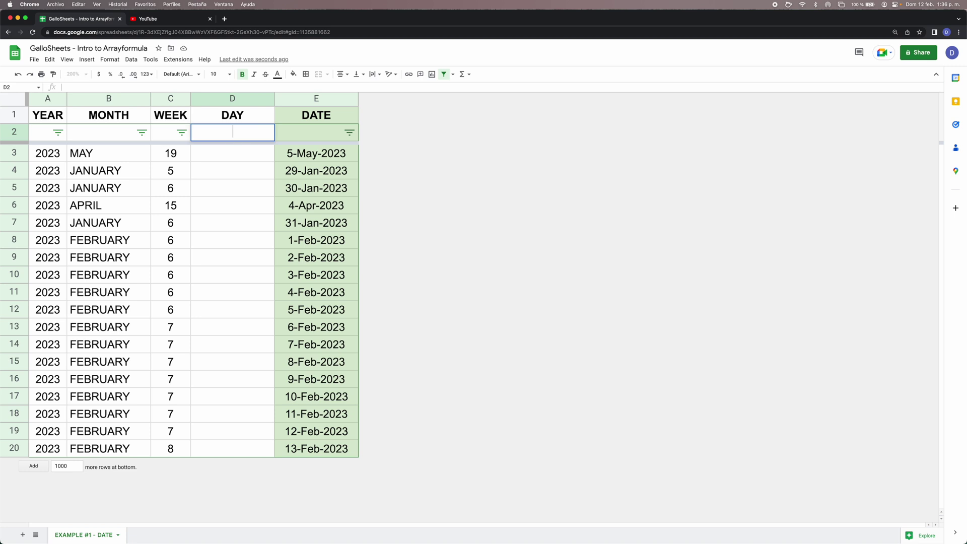
key("super+v")
key("Return")
key("Up")
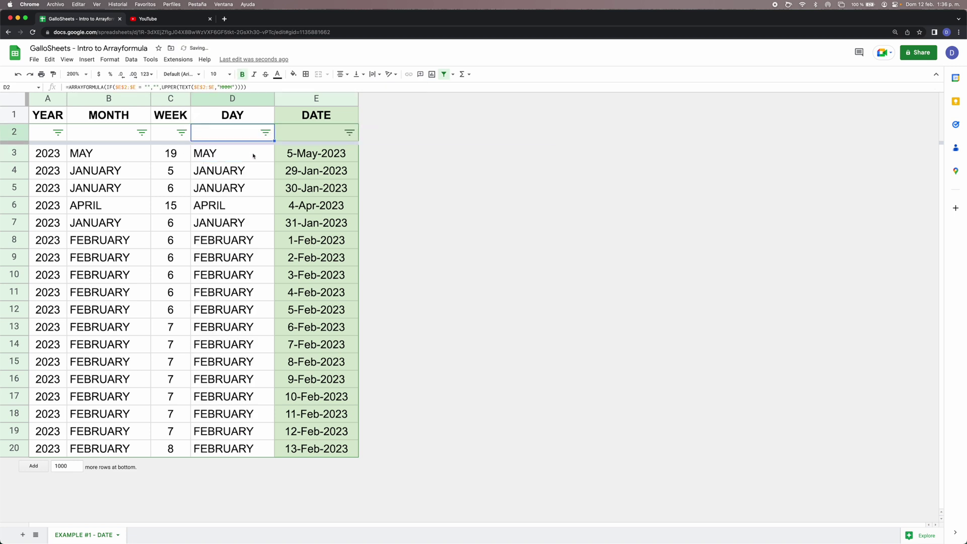
Step: Change the TEXT format in the D2 formula from "MMMM" to "DDDD" and check the derived columns A to D
left_click(232, 87)
left_click_drag(219, 87, 235, 89)
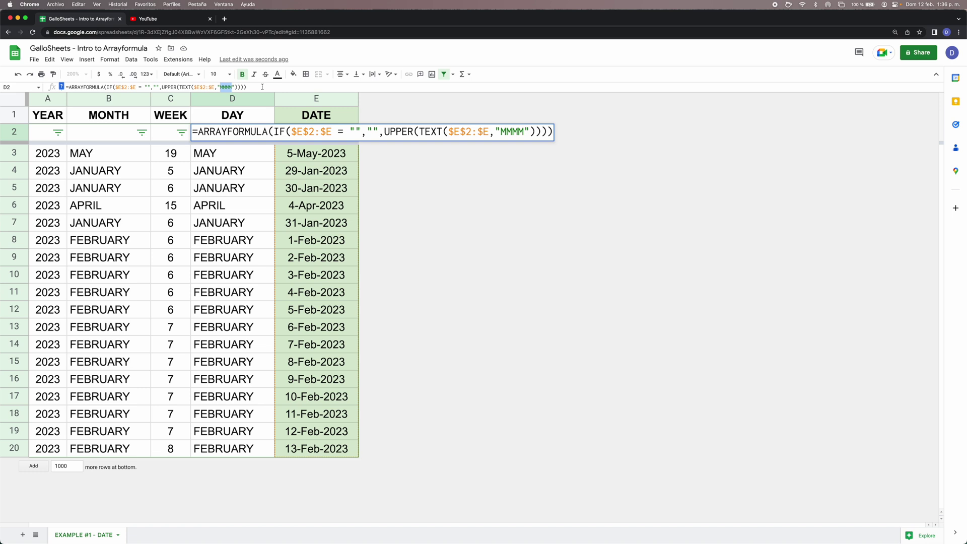
type("DDDD")
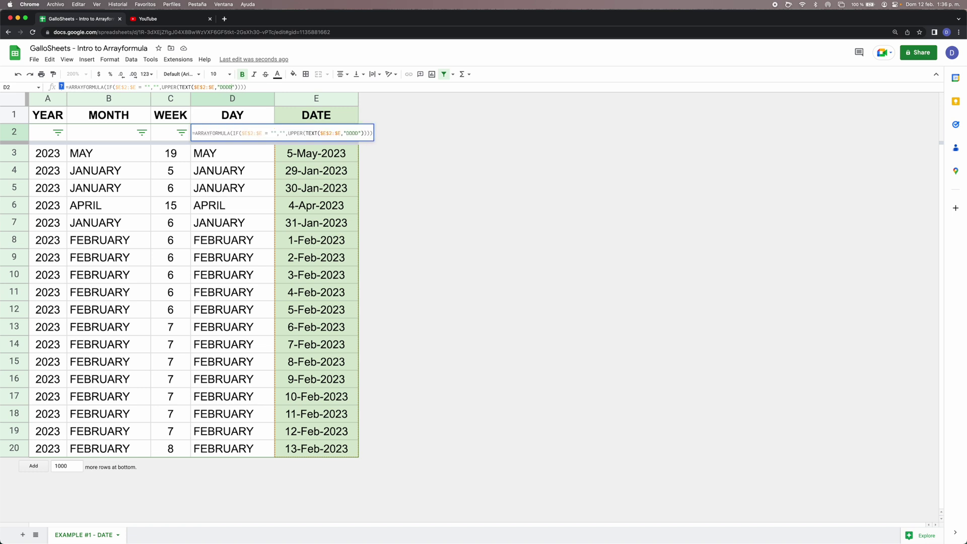
key("Return")
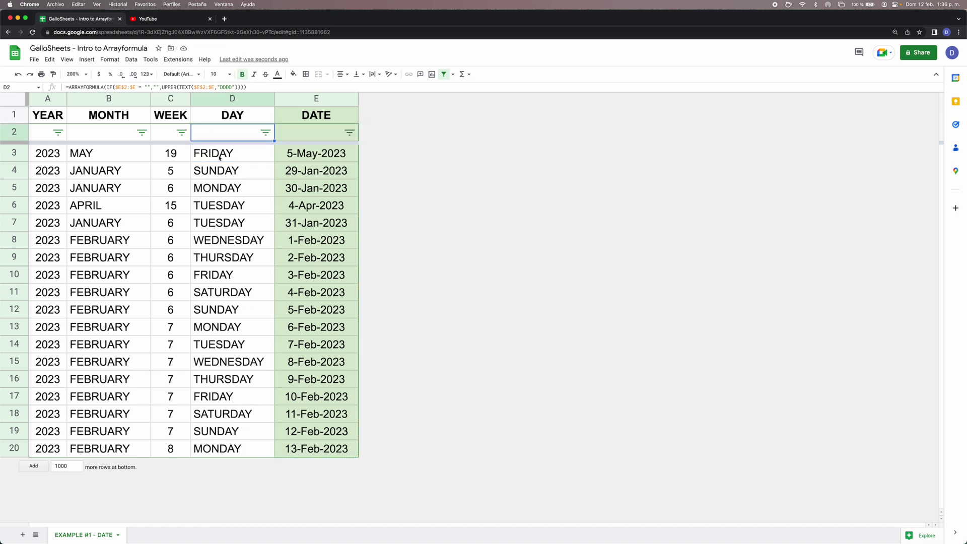
left_click(306, 157)
left_click_drag(53, 98, 229, 99)
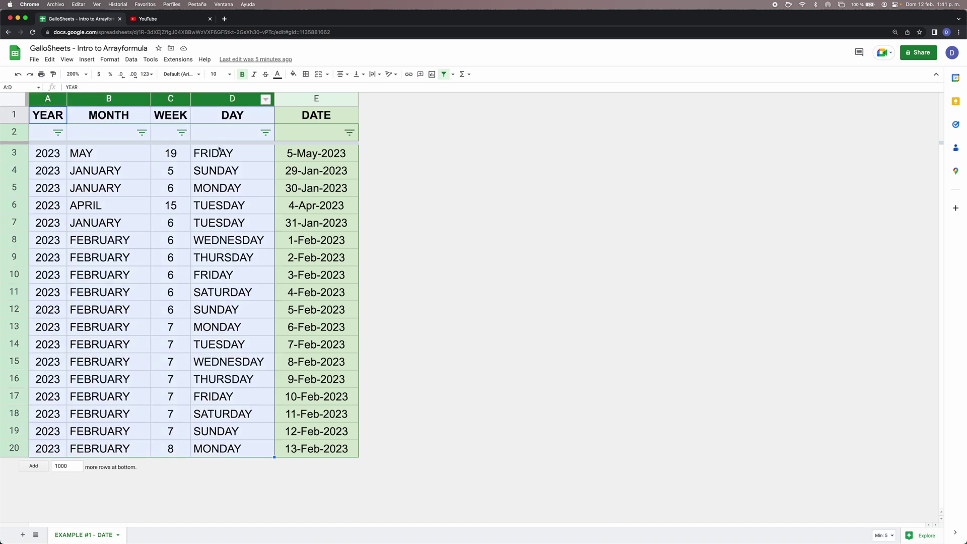
left_click(218, 151)
Step: Clear all dates from E3:E20 in the DATE column
left_click_drag(315, 156, 343, 456)
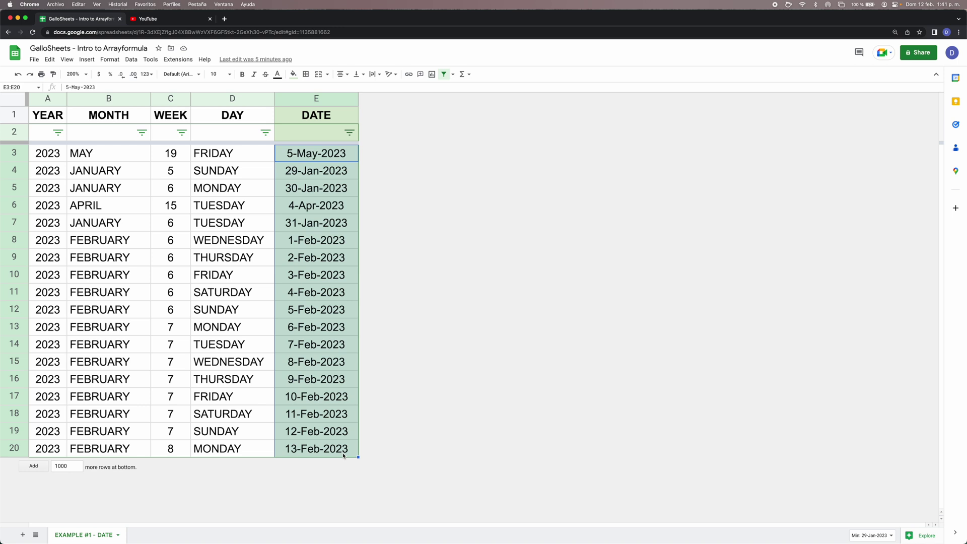
key("Delete")
left_click(186, 195)
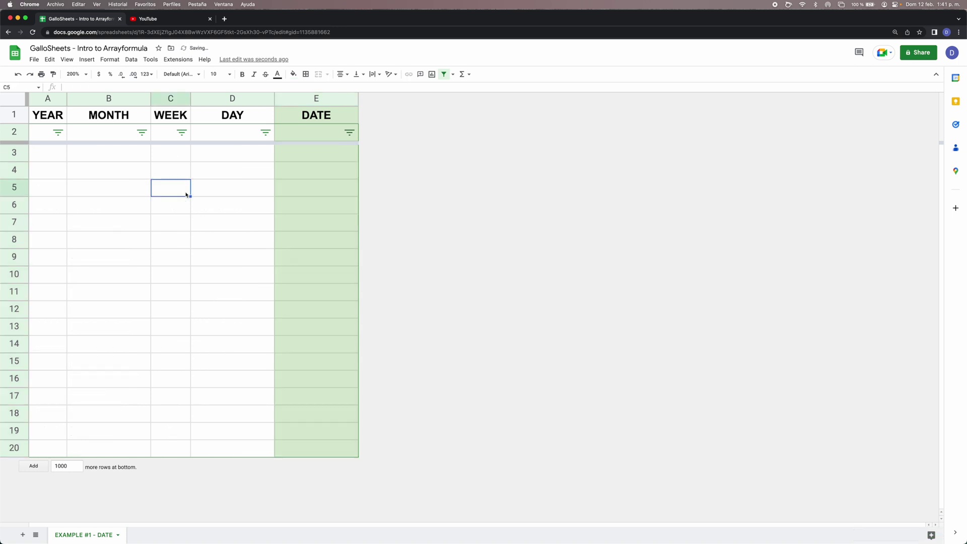
Step: Enter the date 5-5 in E10 and 1-1 in E20 to test the formulas
left_click(300, 283)
type("5-5")
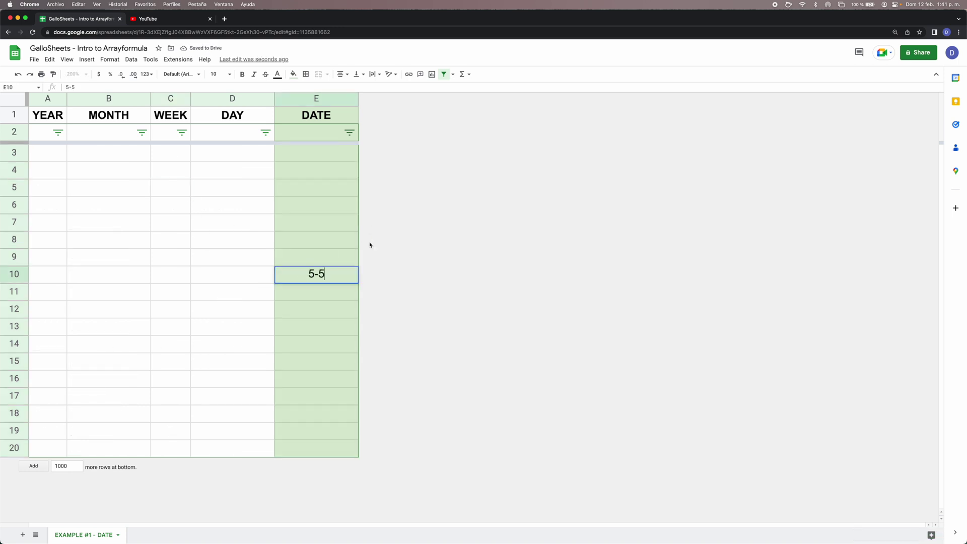
key("Return")
left_click(327, 448)
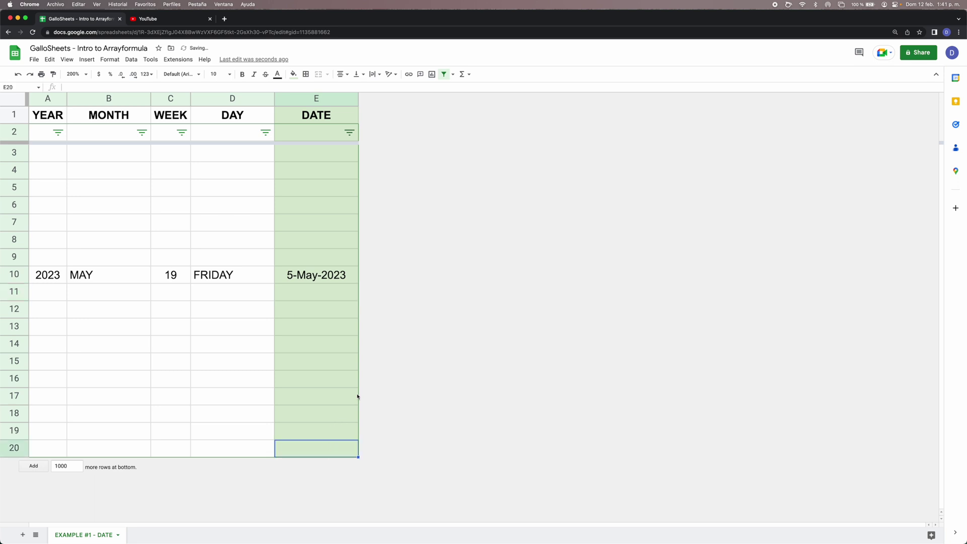
type("1-1")
key("Return")
Step: Insert one row above row 3 and enter the date 5-5 in the new row's DATE cell
right_click(14, 156)
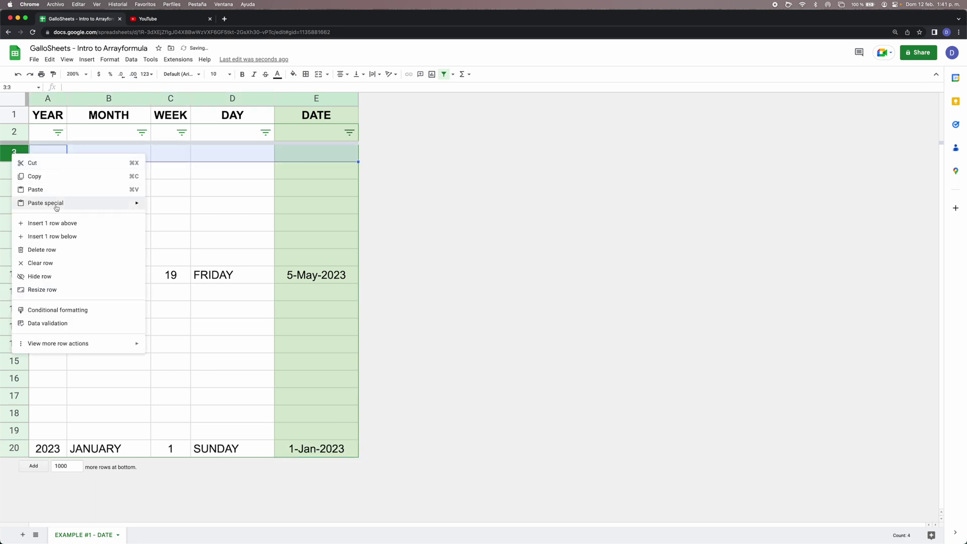
left_click(41, 224)
left_click(290, 157)
type("5-5")
key("Return")
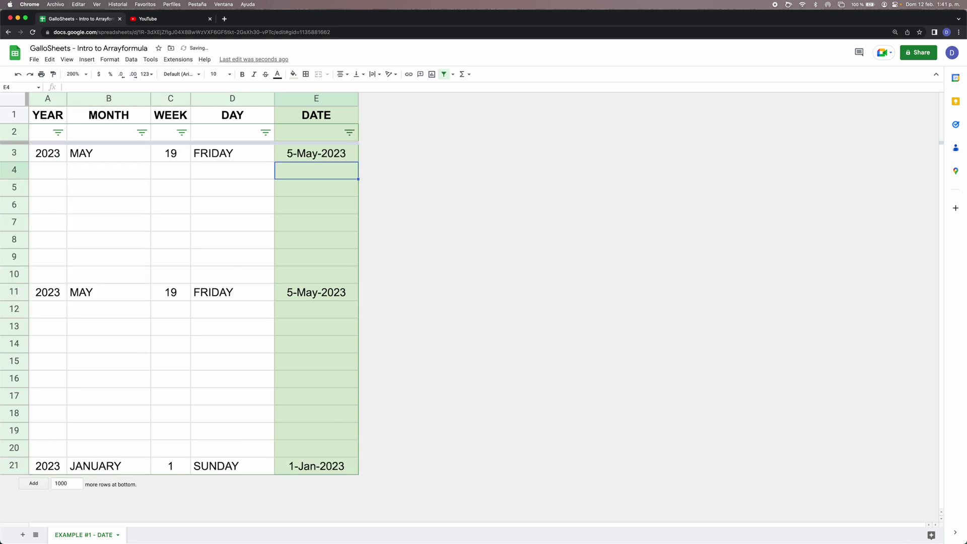
Step: Delete rows 9 to 12 and enter the date 6-6 in E10
left_click_drag(14, 262, 14, 309)
right_click(70, 295)
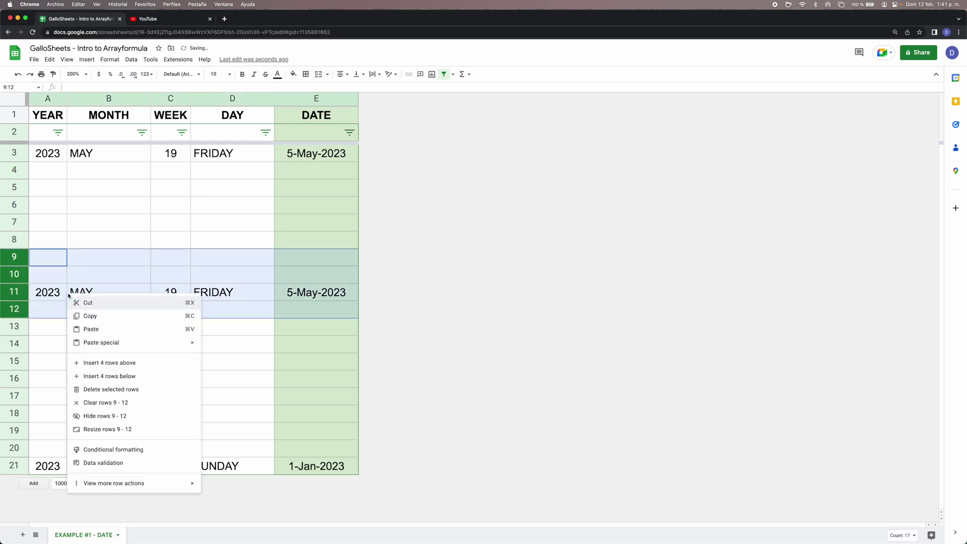
left_click(116, 390)
left_click(301, 273)
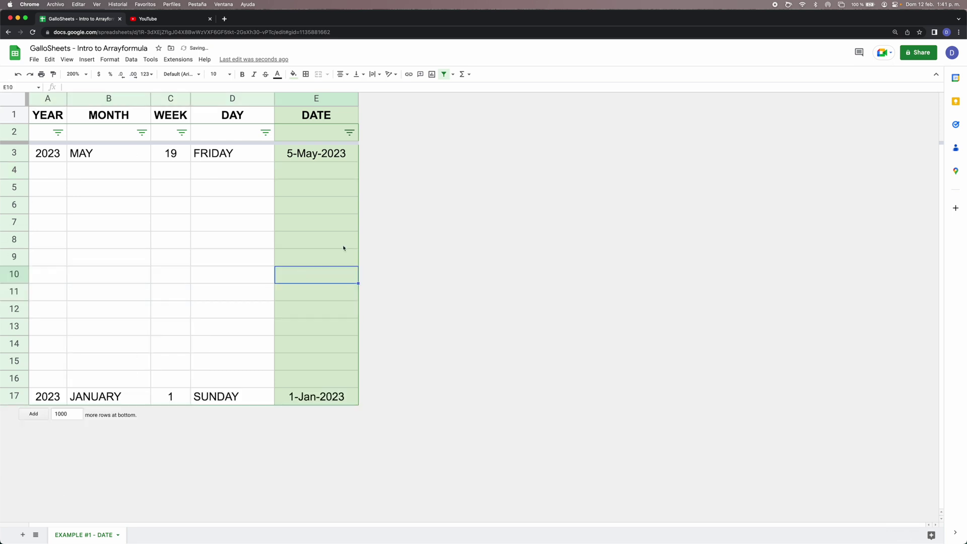
type("6-6")
key("Return")
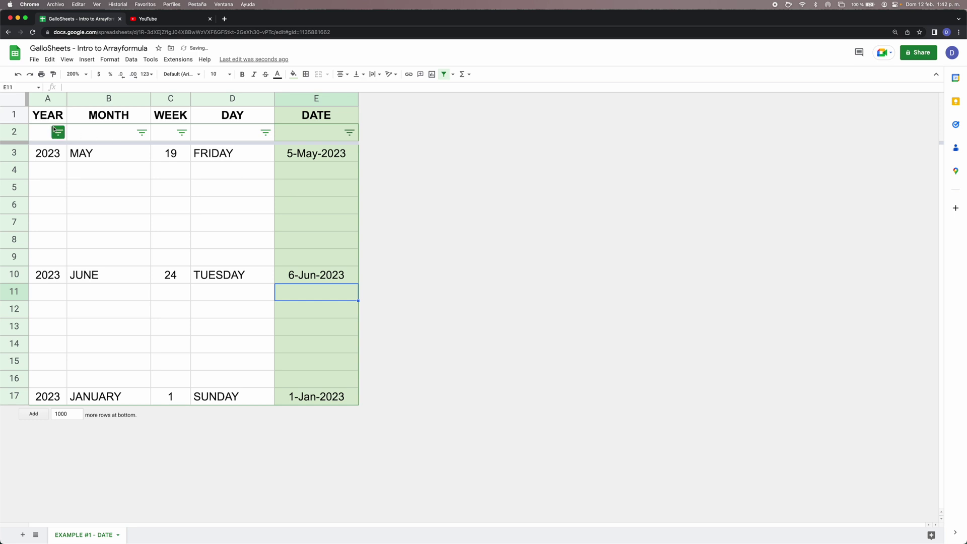
Step: Review the ARRAYFORMULAs in A2:D2 and the YEAR to DAY columns they fill
left_click_drag(38, 130, 245, 133)
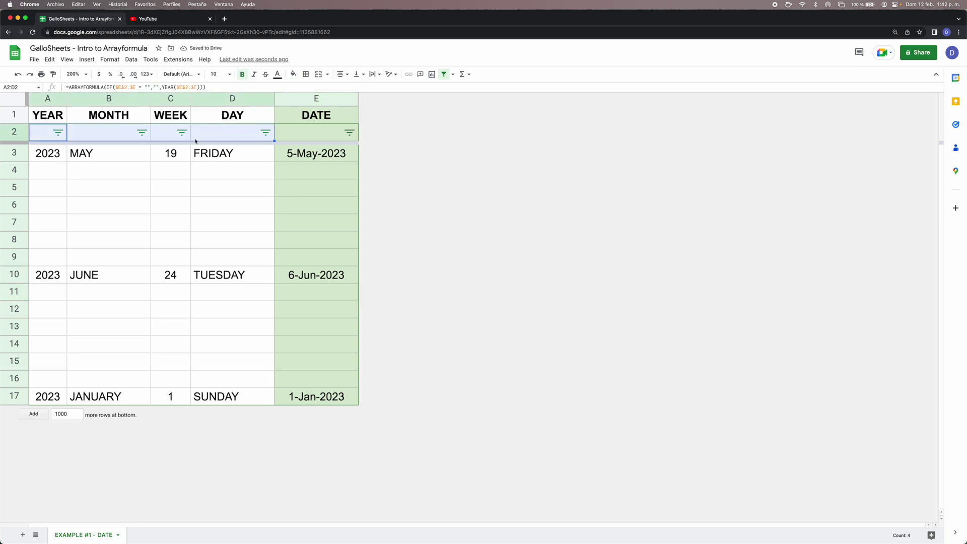
left_click(133, 152)
left_click(48, 136)
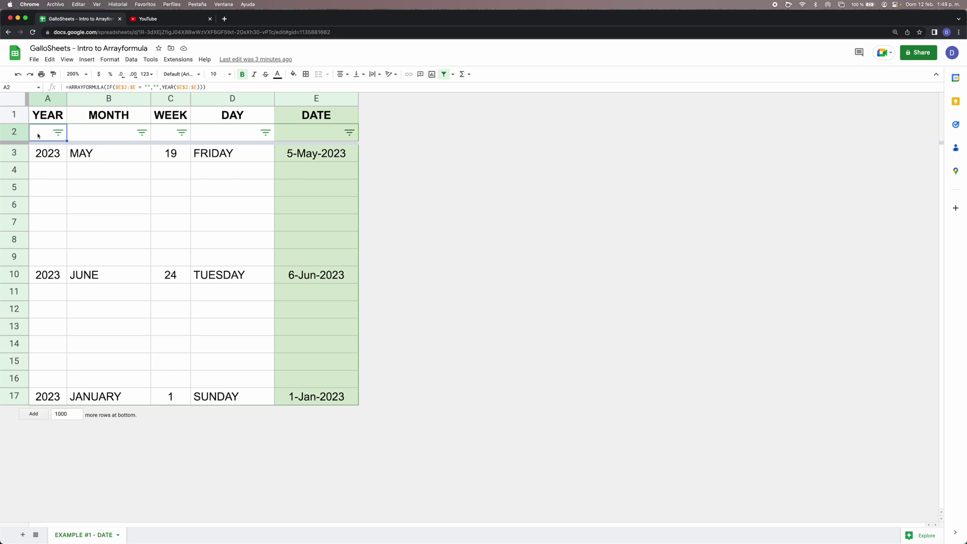
left_click_drag(50, 134, 242, 132)
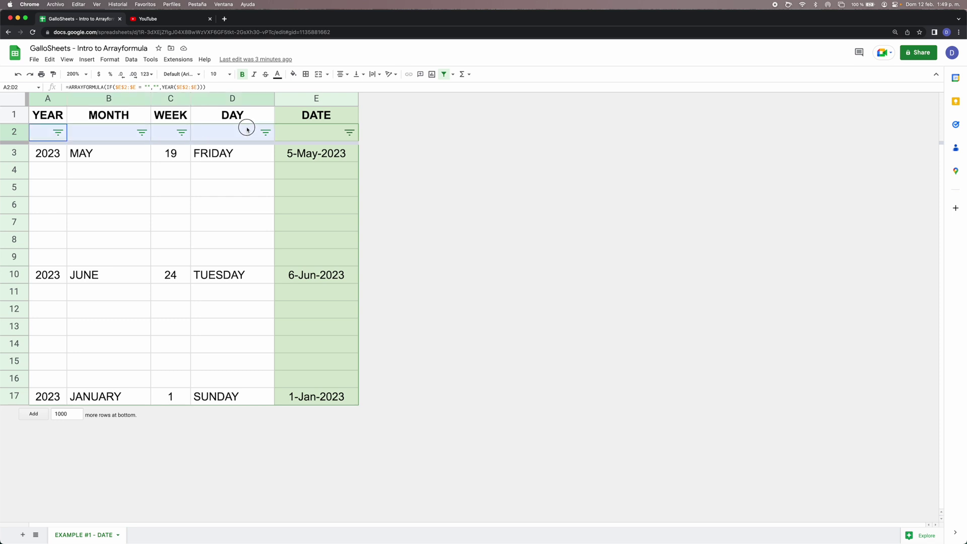
left_click(228, 165)
left_click(47, 132)
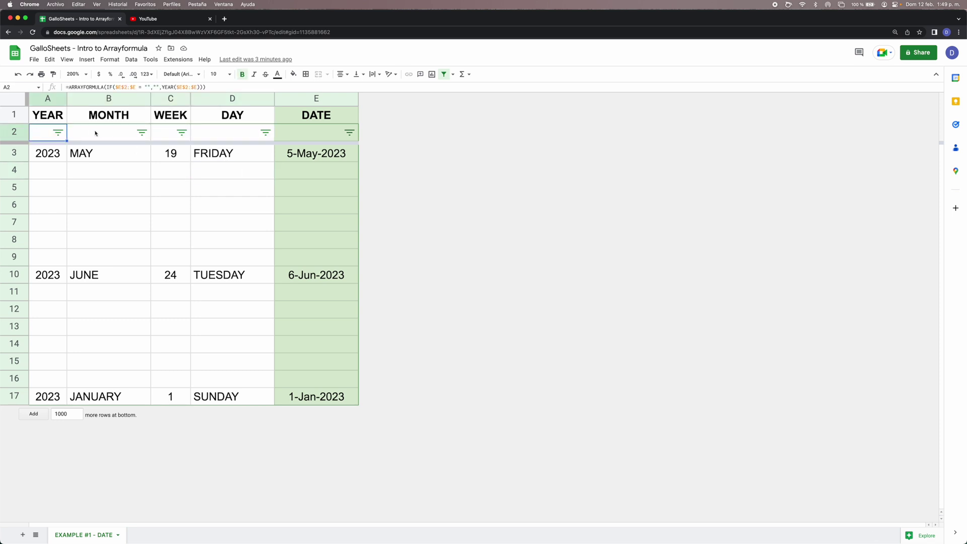
left_click(171, 132)
left_click(216, 130)
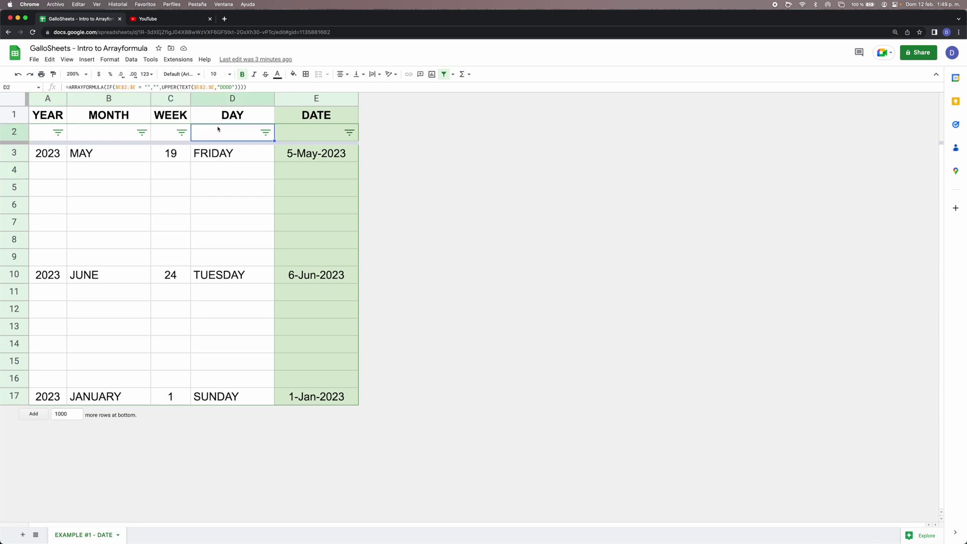
left_click(50, 133)
left_click_drag(41, 100, 208, 101)
left_click(44, 133)
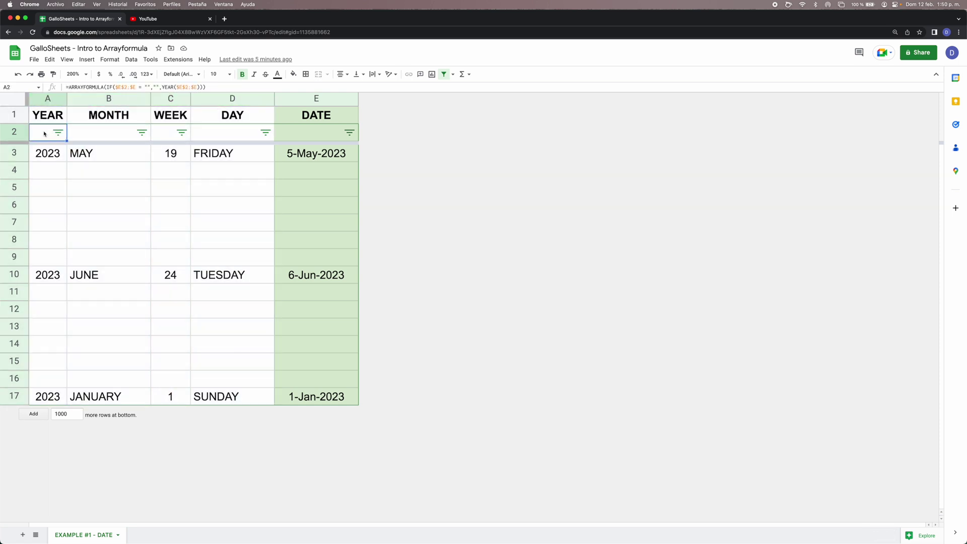
left_click(107, 132)
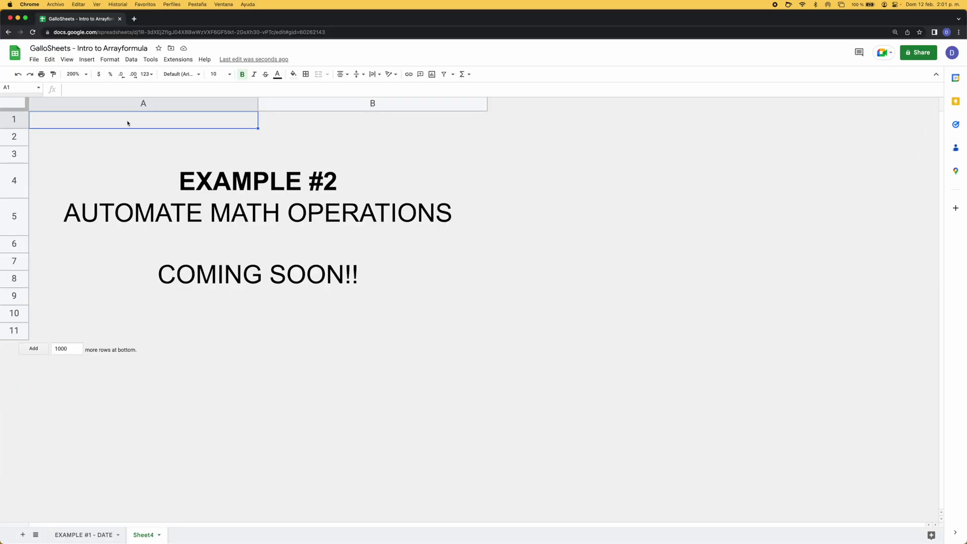
left_click(117, 153)
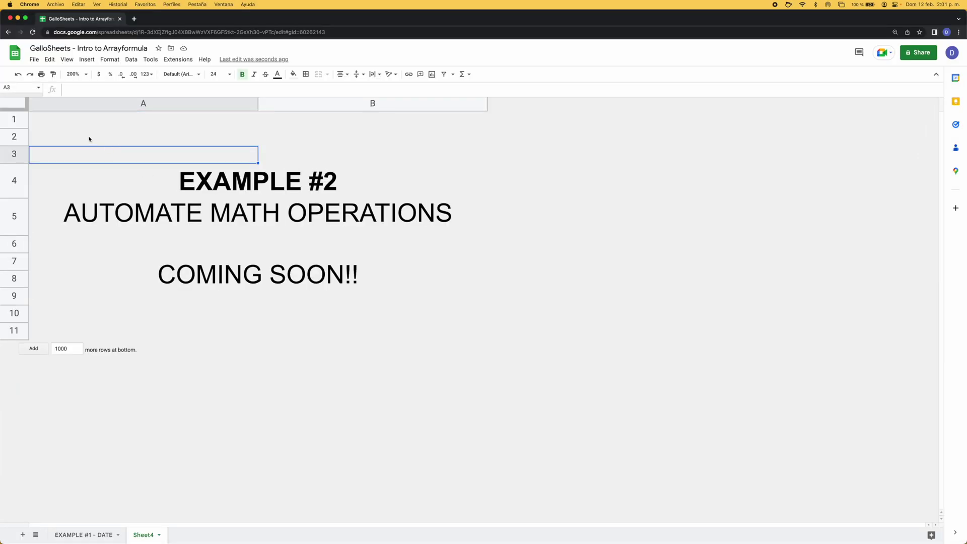
left_click(102, 184)
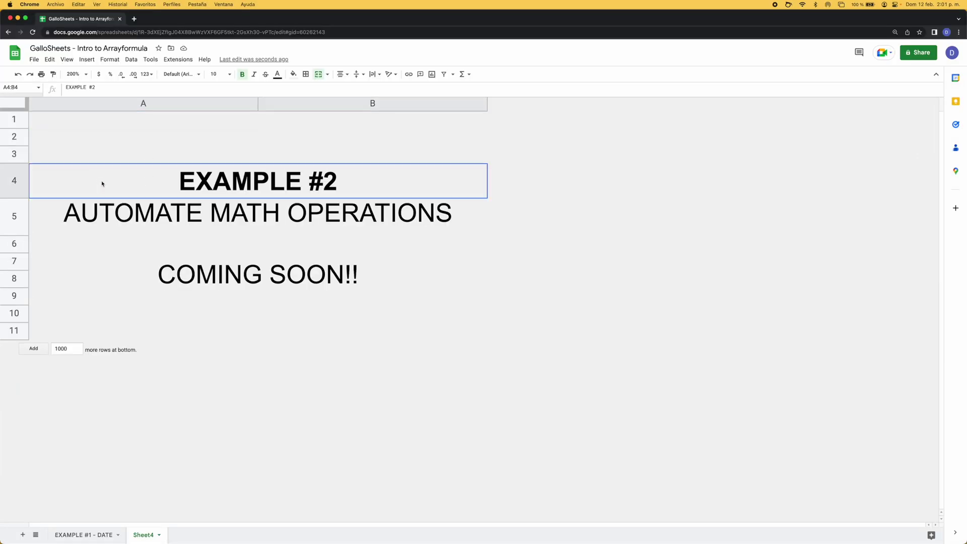
left_click(87, 117)
left_click(108, 154)
left_click(125, 190)
left_click(145, 214)
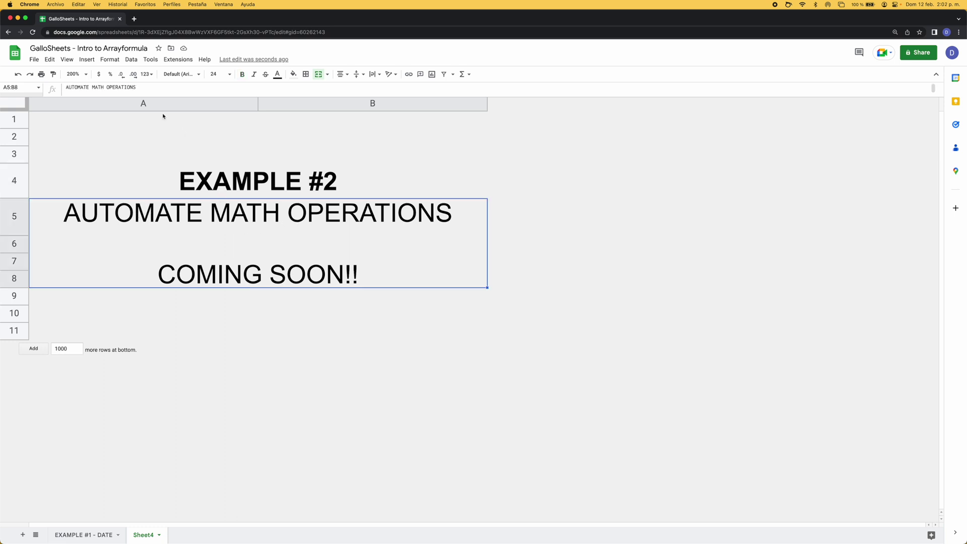
left_click(151, 183)
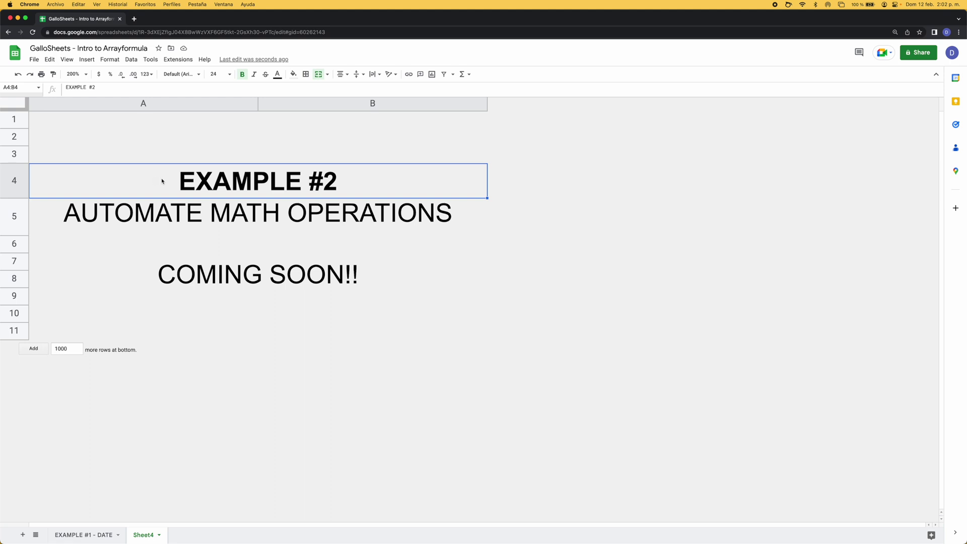
left_click(139, 153)
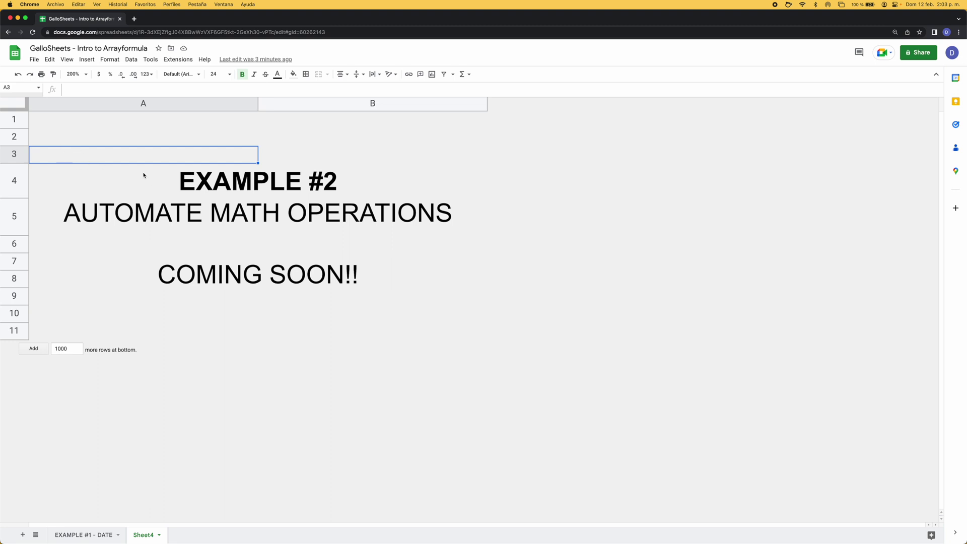
left_click(141, 180)
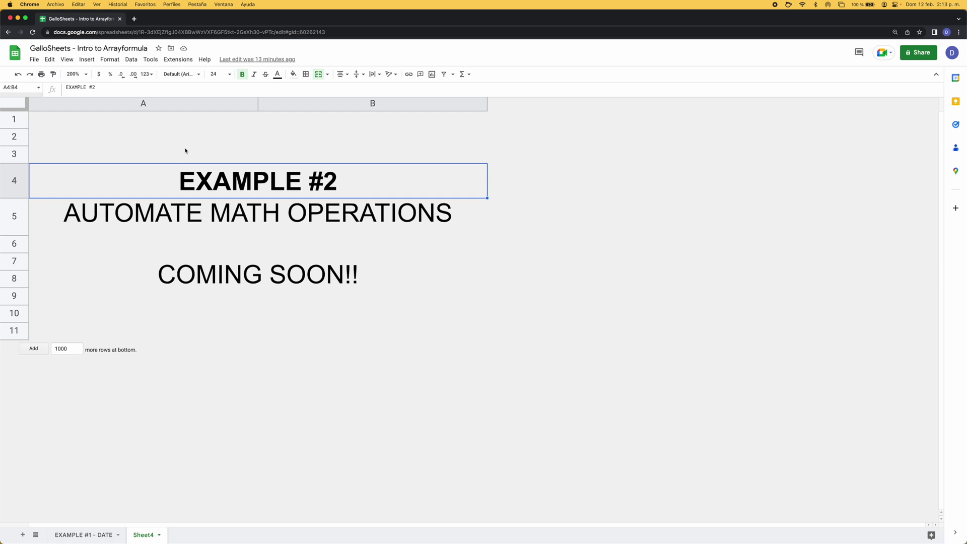
left_click(155, 152)
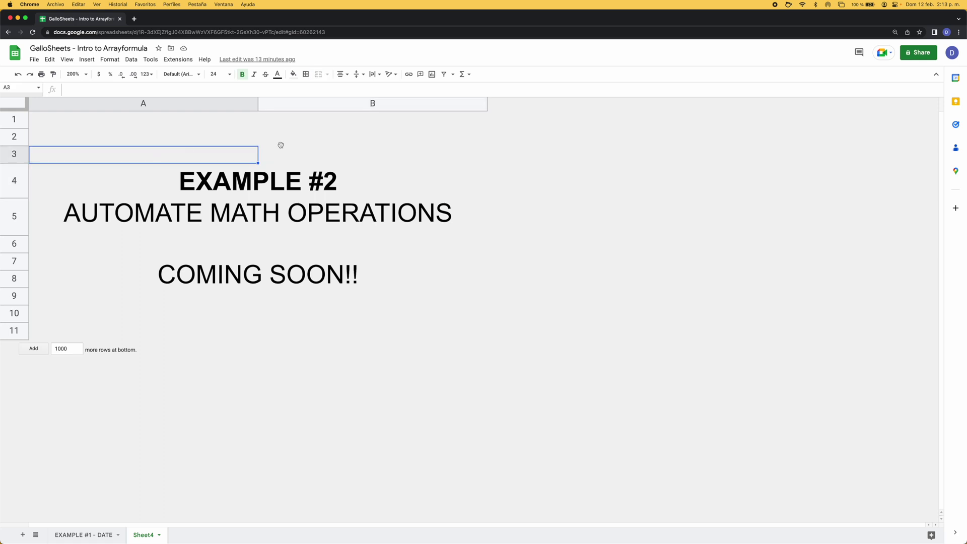
left_click(279, 148)
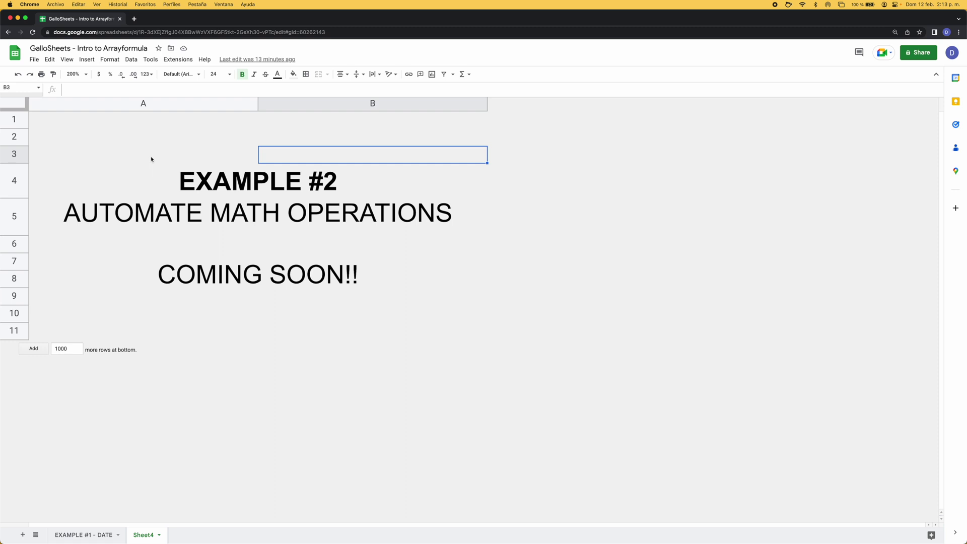
left_click_drag(108, 47, 148, 48)
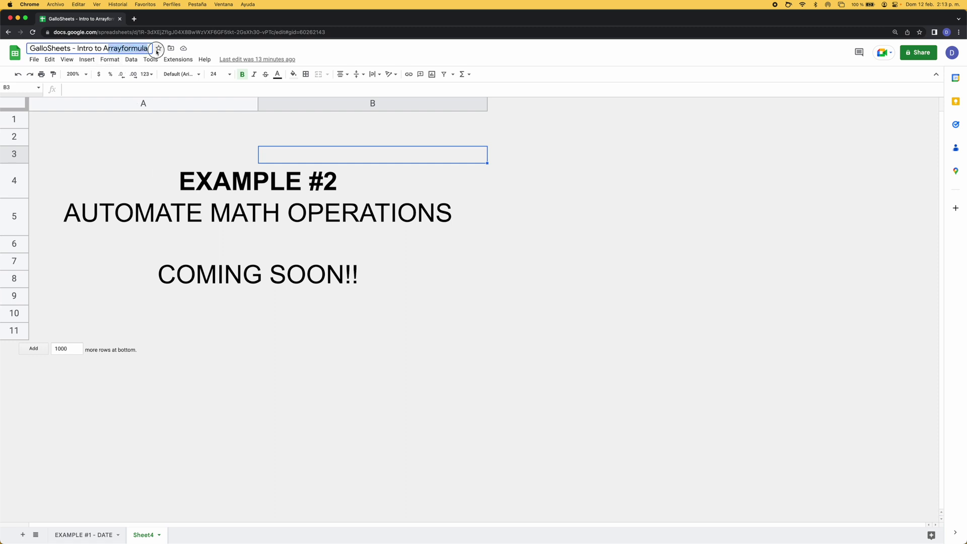
left_click(140, 136)
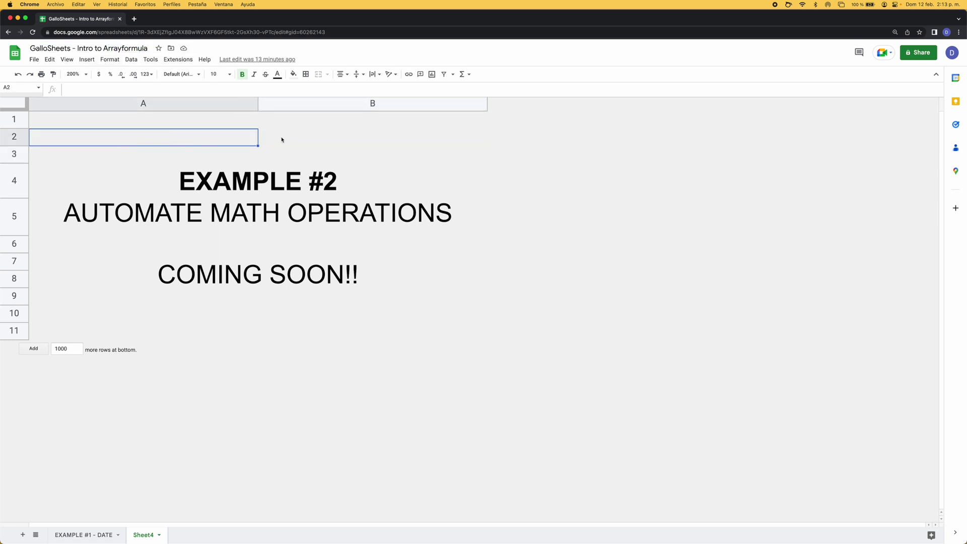
key("Right")
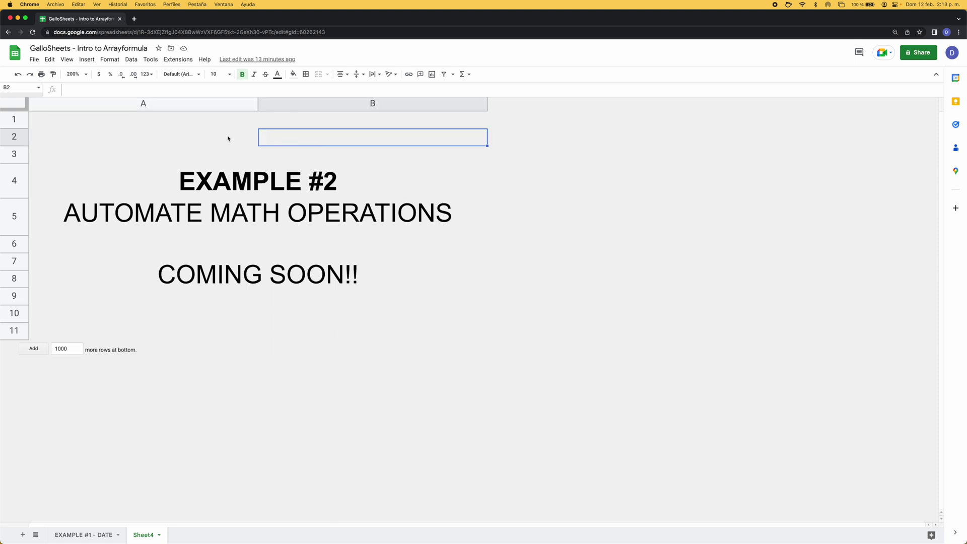
left_click(187, 136)
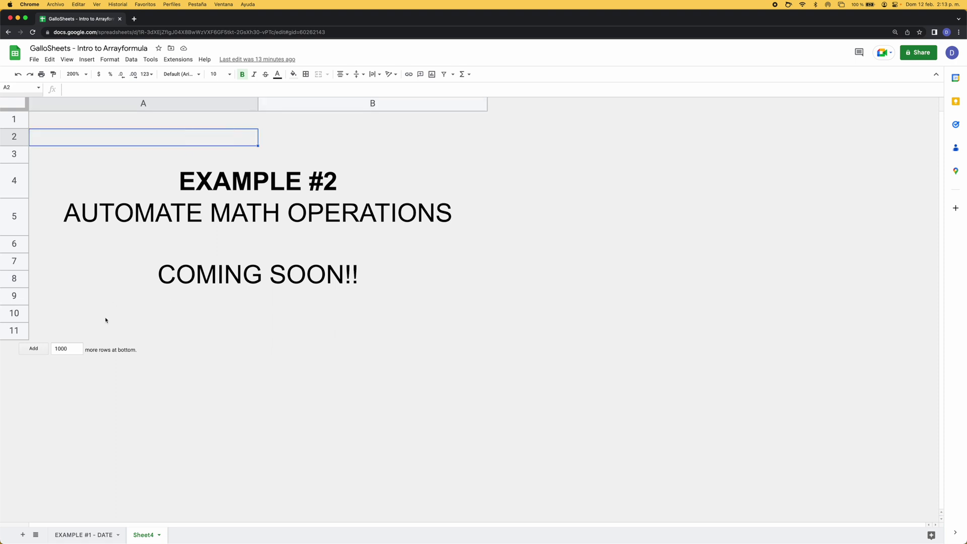